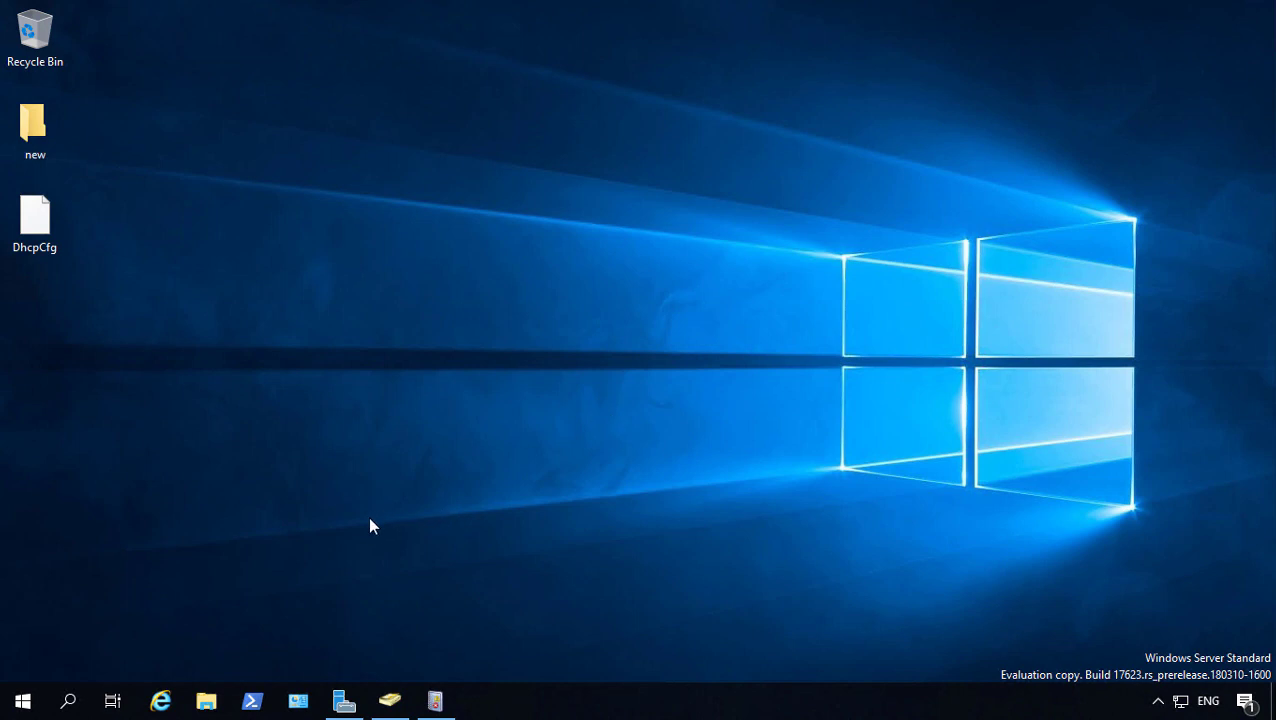
# Step: Launch the Windows Settings app from the Start menu
pyautogui.click(21, 700)
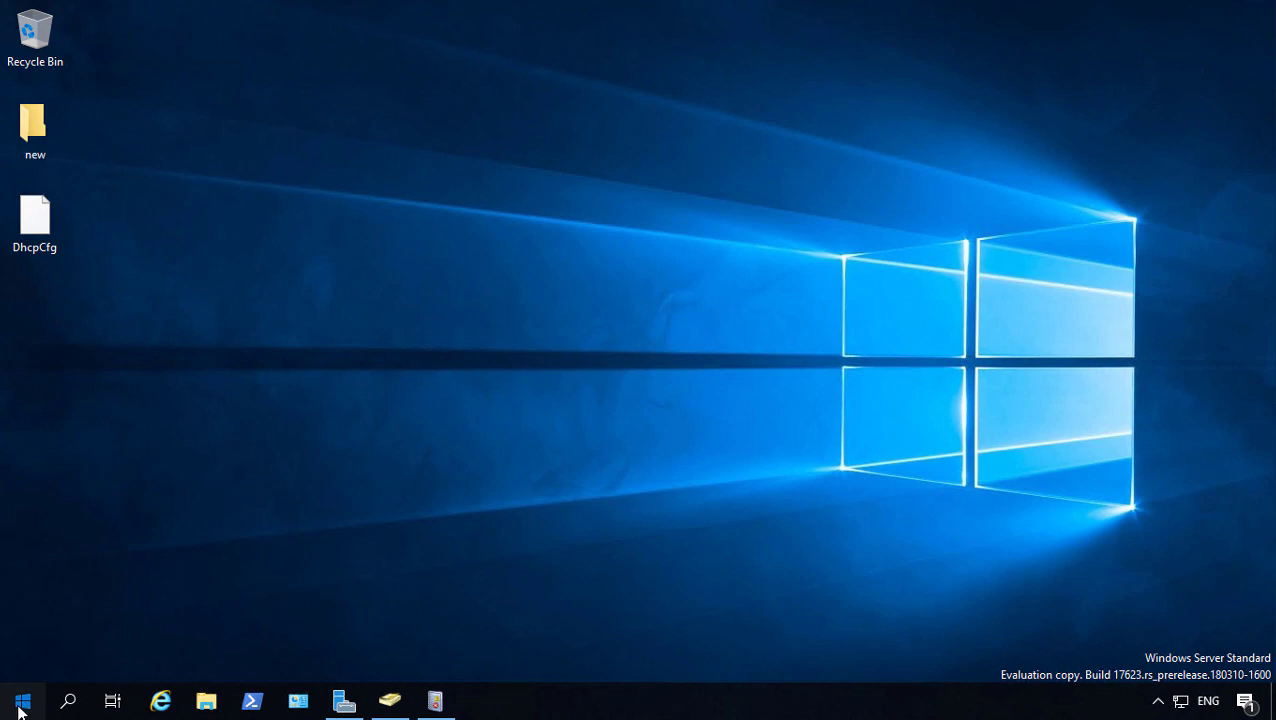
pyautogui.click(22, 614)
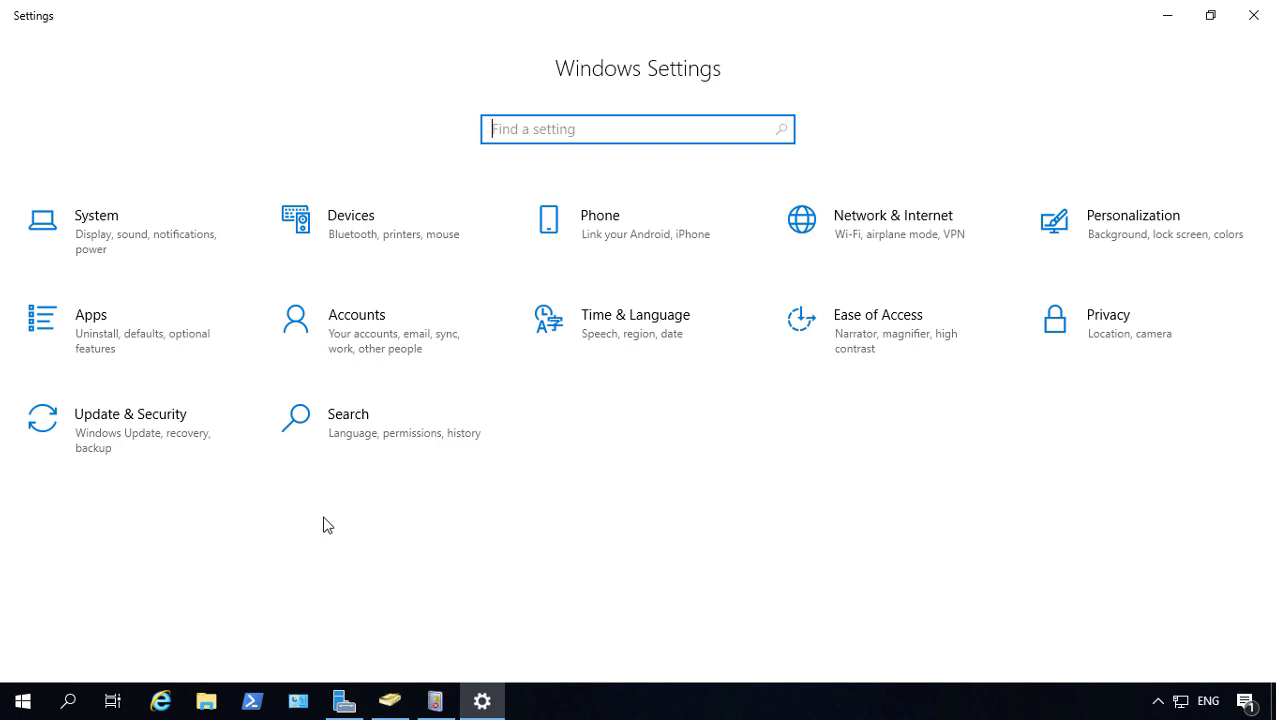
# Step: In Update & Security, check for updates to reveal Defender definition update KB2267602
pyautogui.click(140, 431)
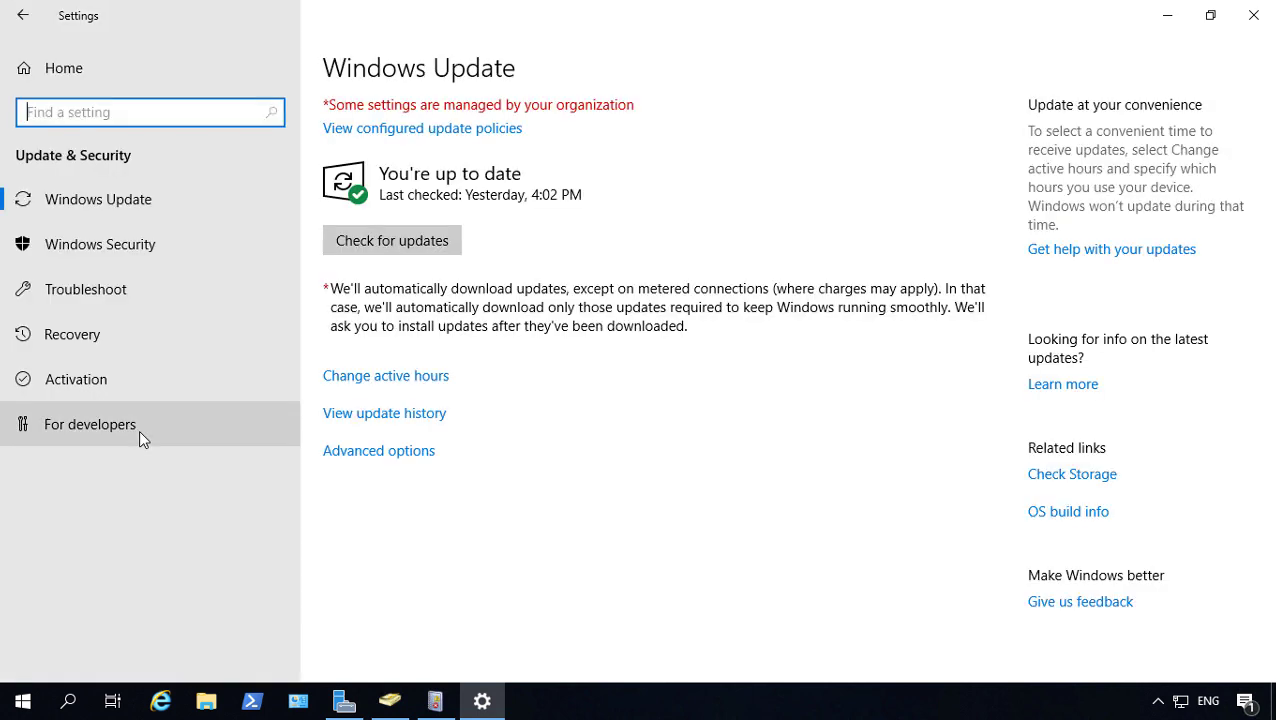
pyautogui.click(142, 199)
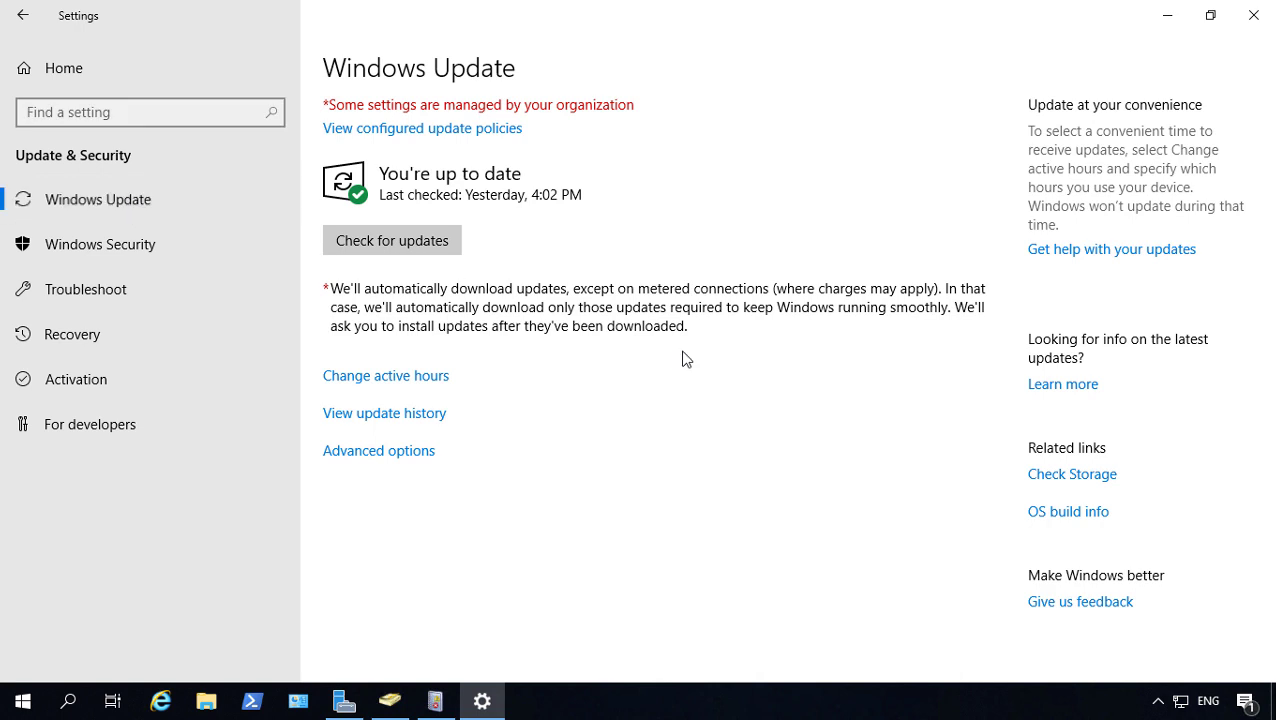
pyautogui.click(405, 250)
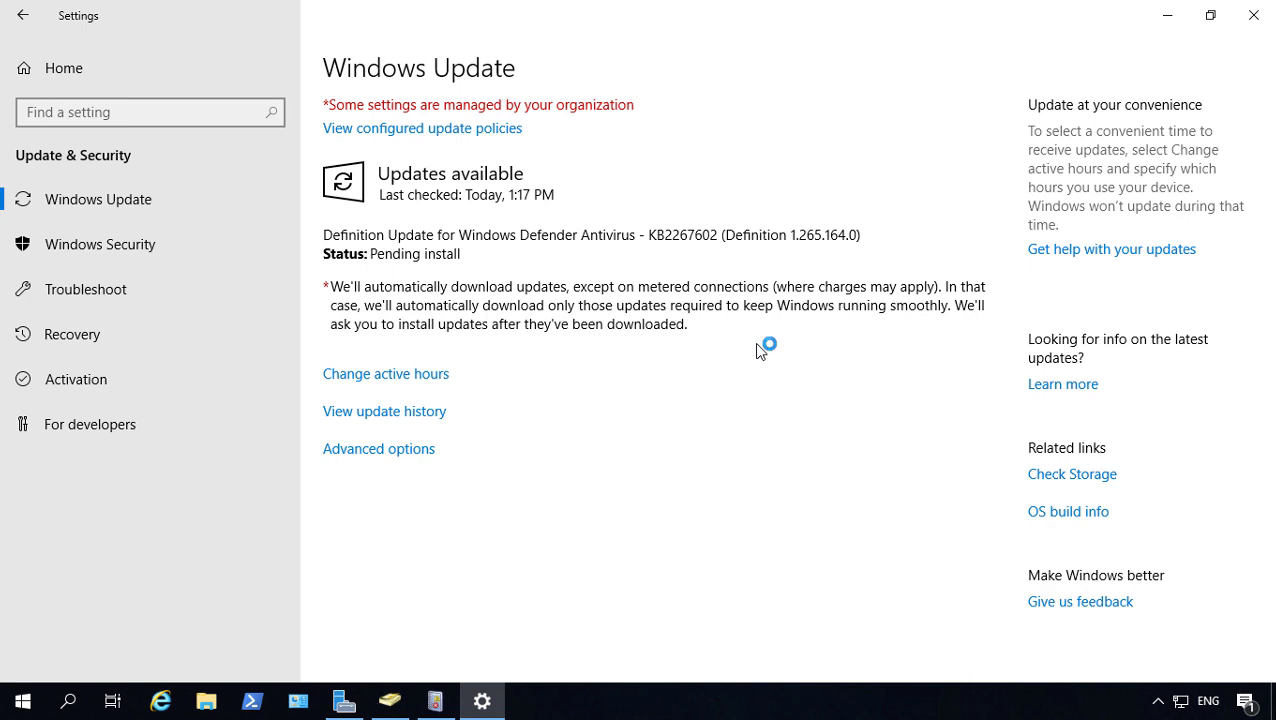
# Step: Set active hours to start at 6:00 PM and end at 8:00 PM
pyautogui.click(406, 377)
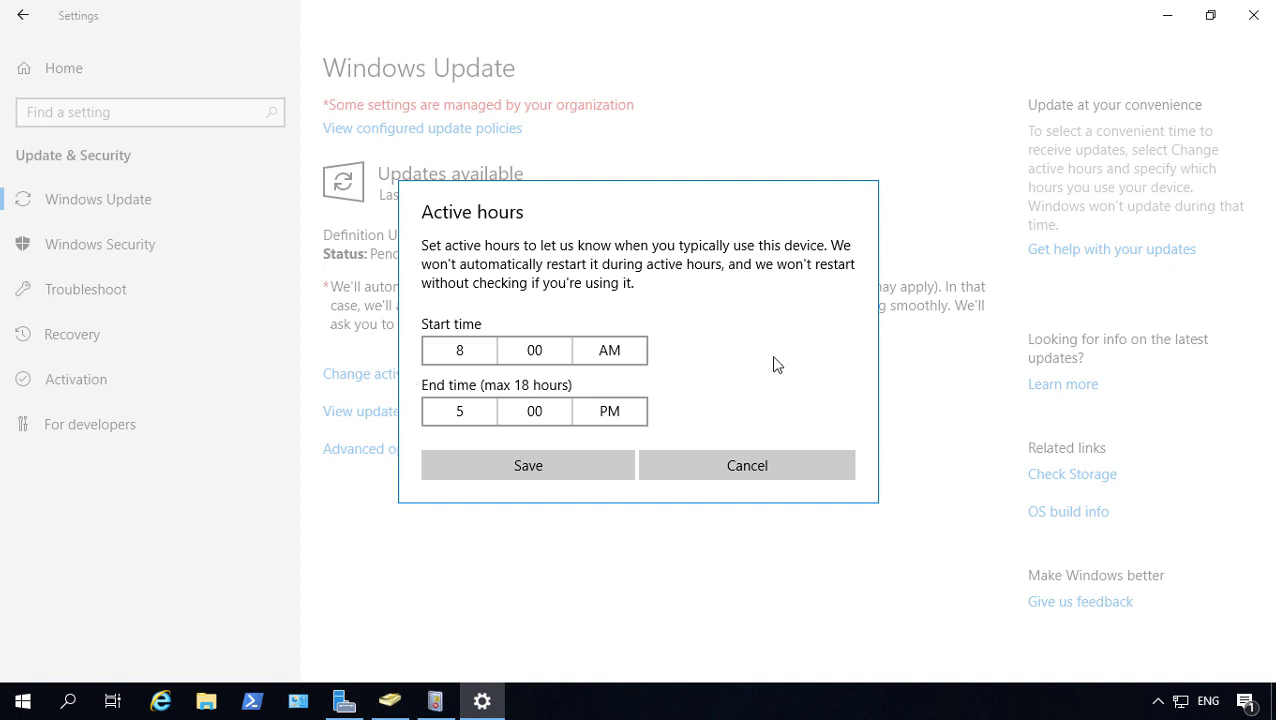
pyautogui.click(463, 409)
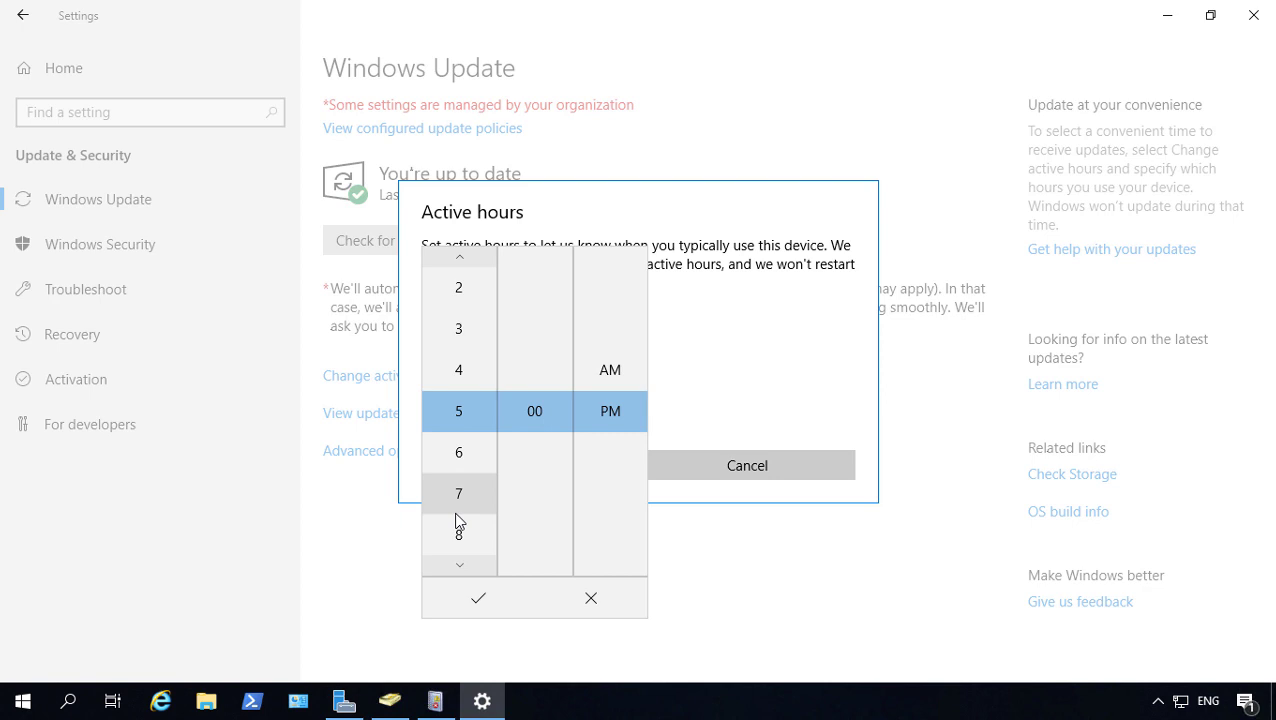
pyautogui.scroll(-3, 456, 538)
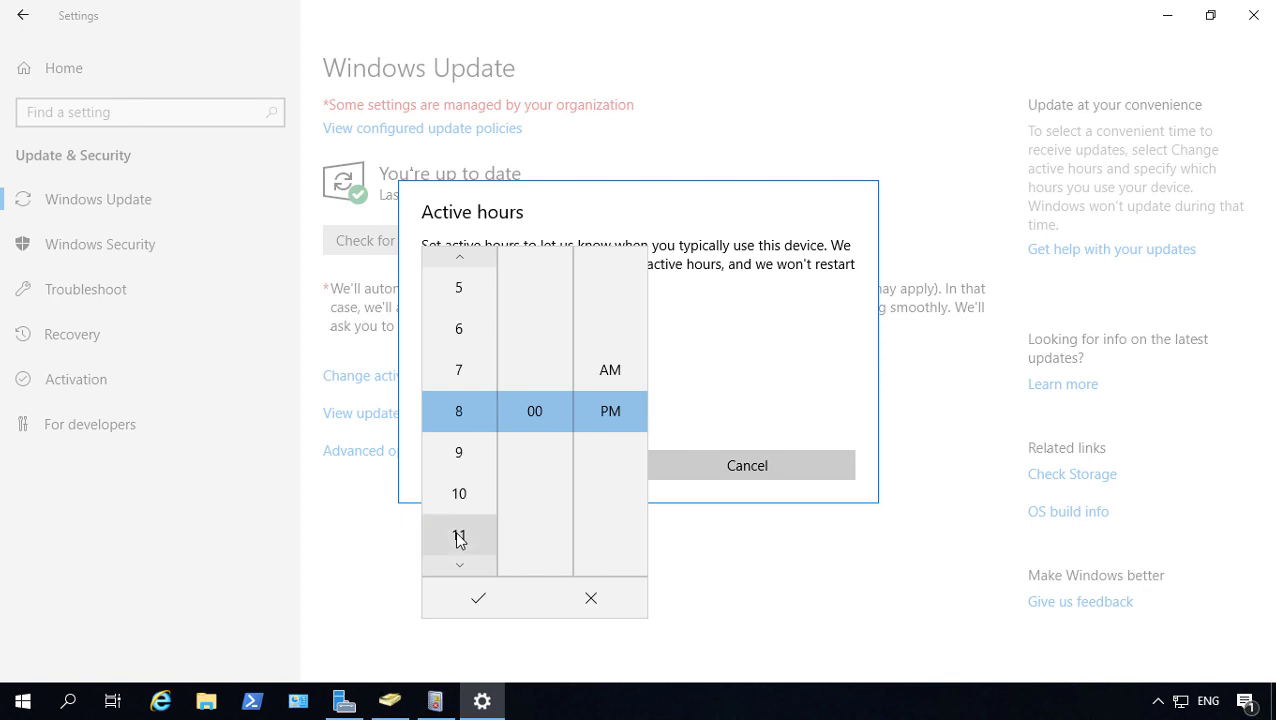
pyautogui.click(670, 405)
pyautogui.click(463, 348)
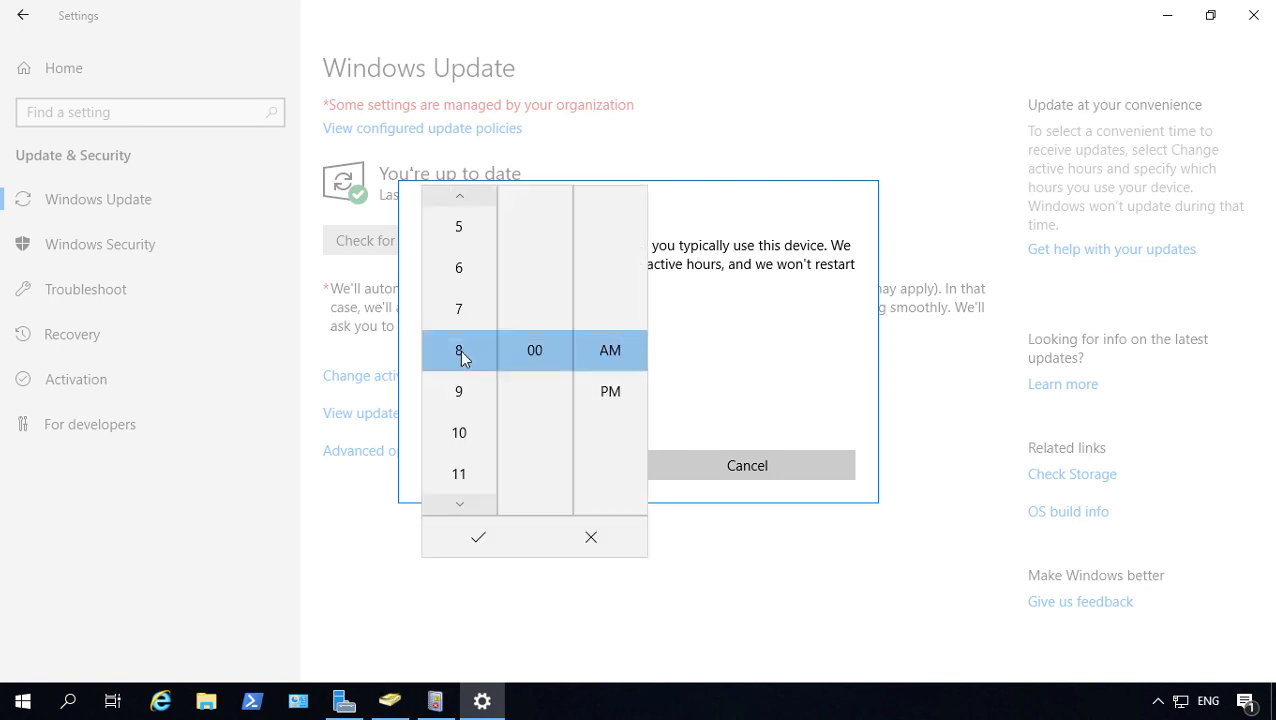
pyautogui.scroll(2, 461, 328)
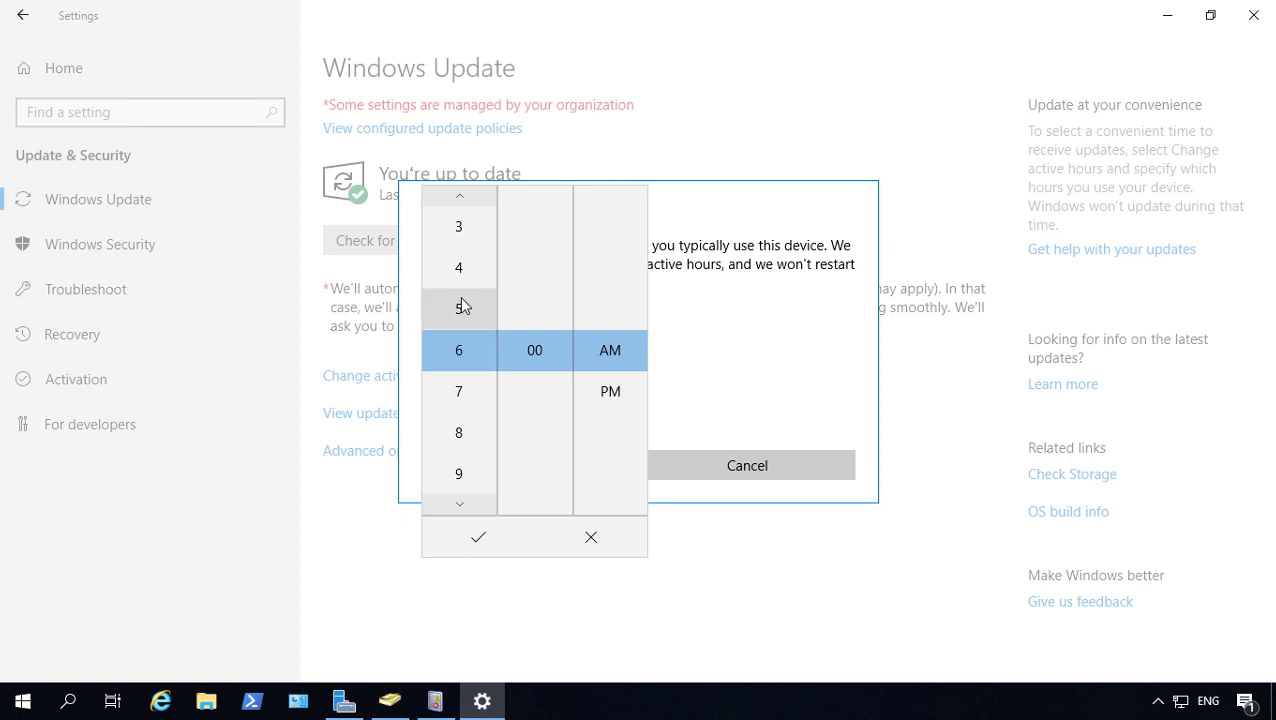
pyautogui.click(612, 391)
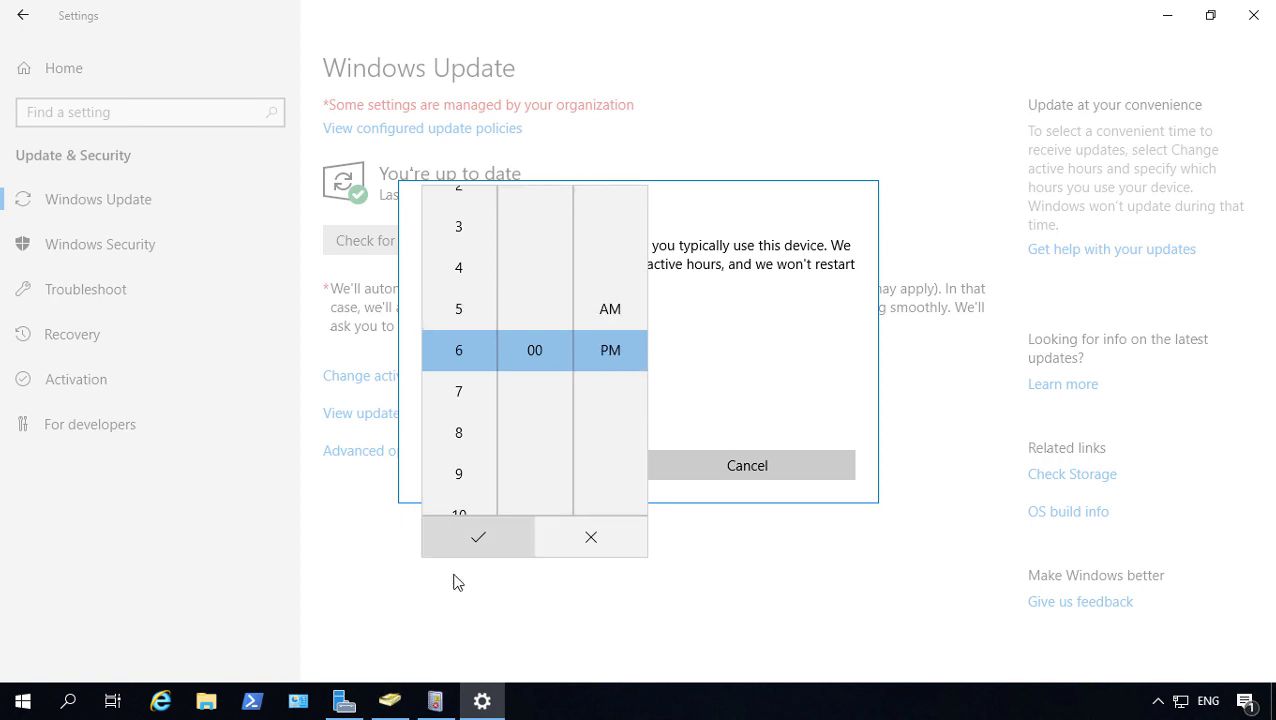
pyautogui.click(476, 538)
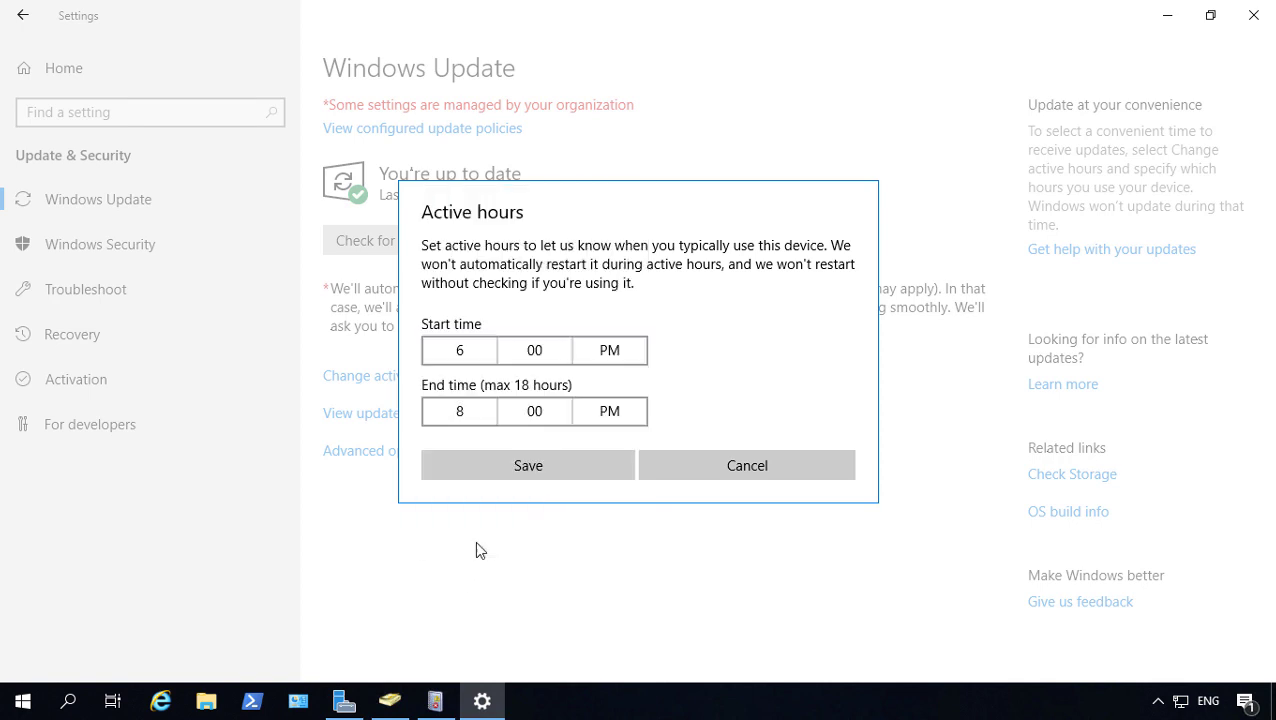
# Step: Save the 6–8 PM active hours and review the six Definition Updates in update history
pyautogui.click(557, 474)
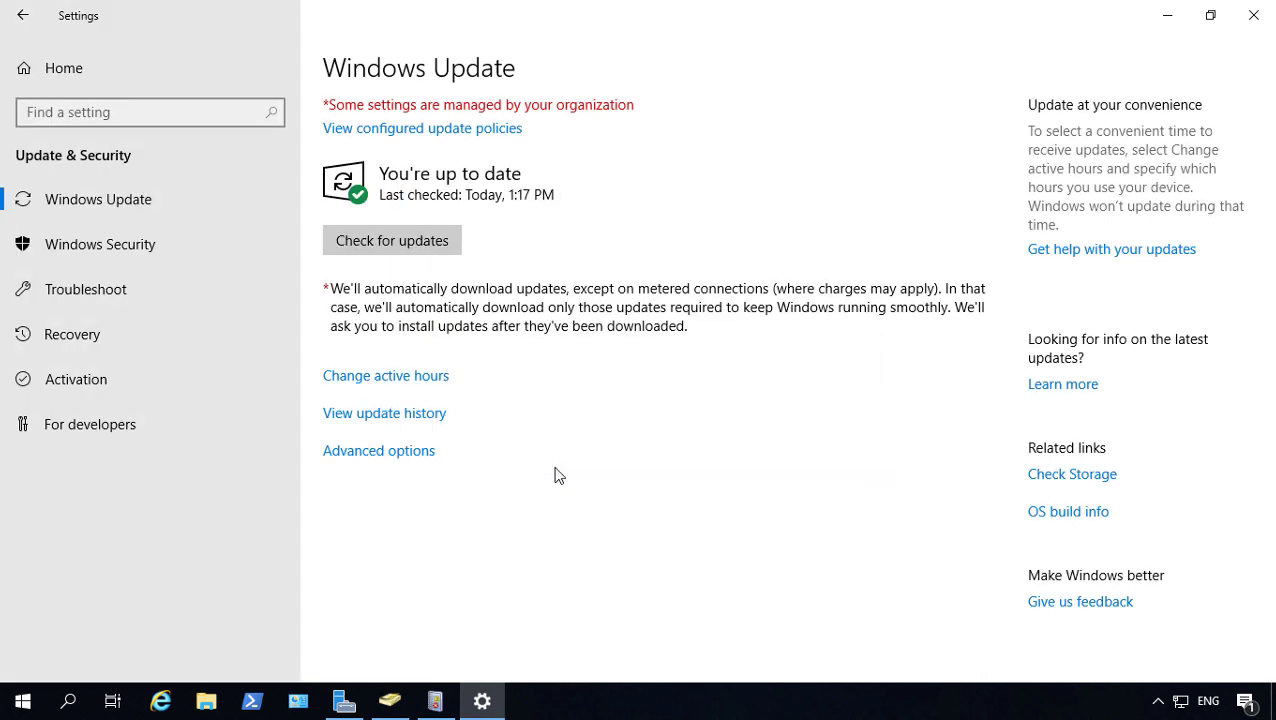
pyautogui.click(387, 414)
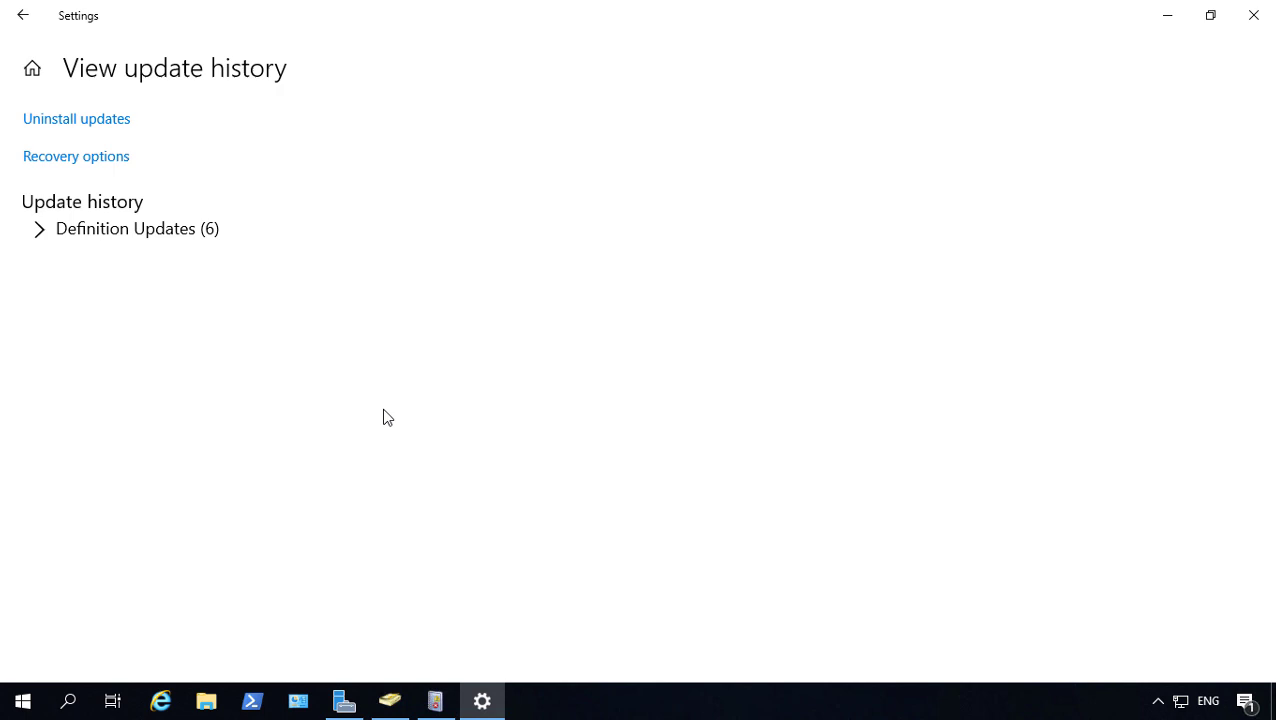
pyautogui.click(87, 237)
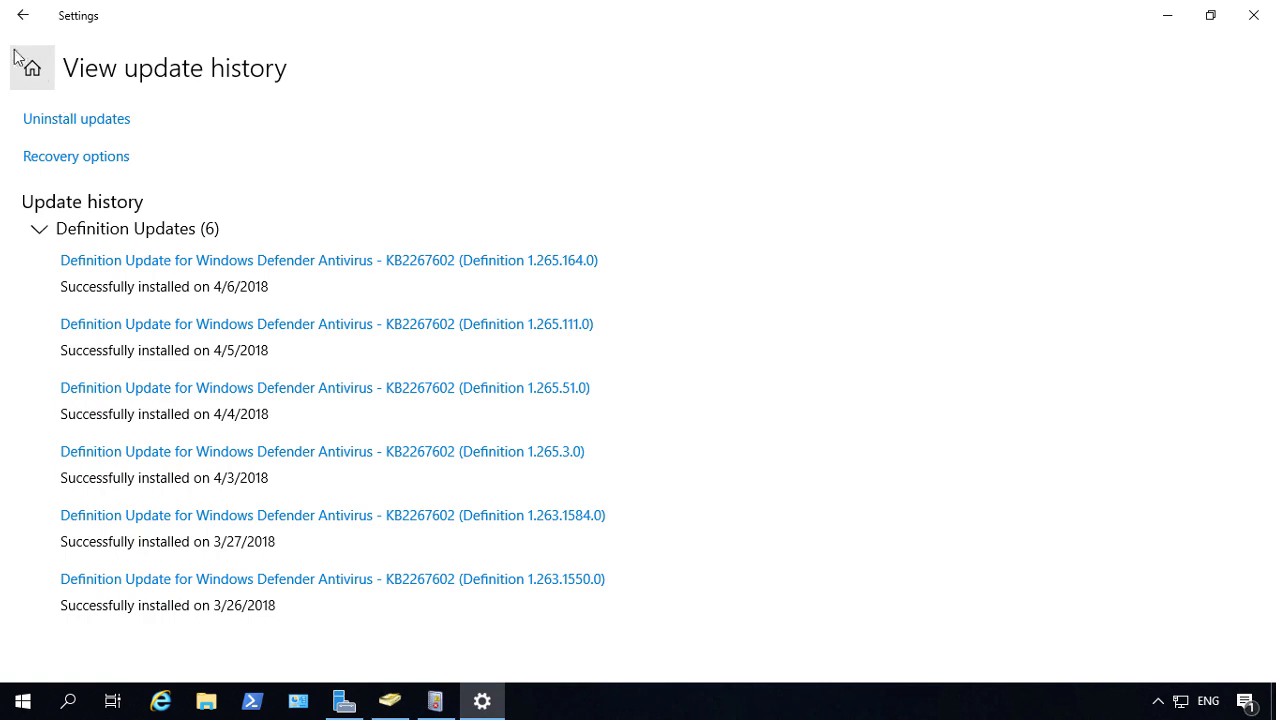
pyautogui.click(18, 17)
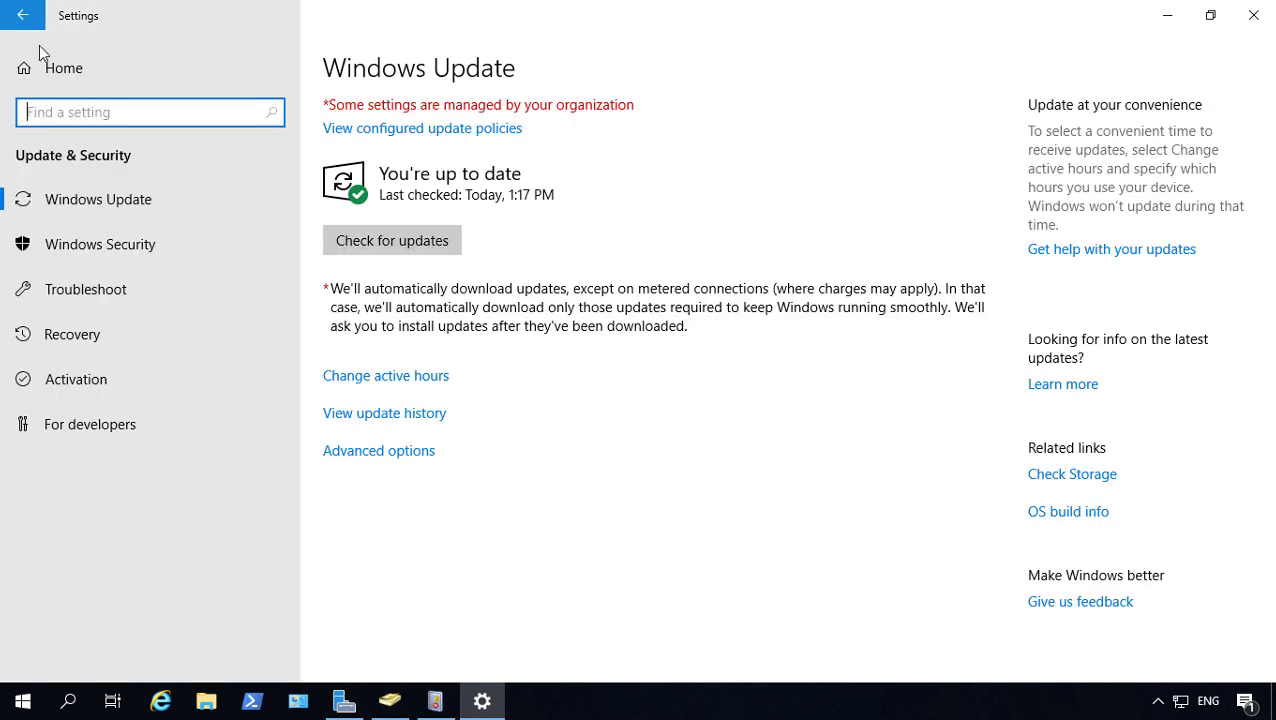
# Step: In Advanced options, pause updates until 5/11/2018
pyautogui.click(428, 462)
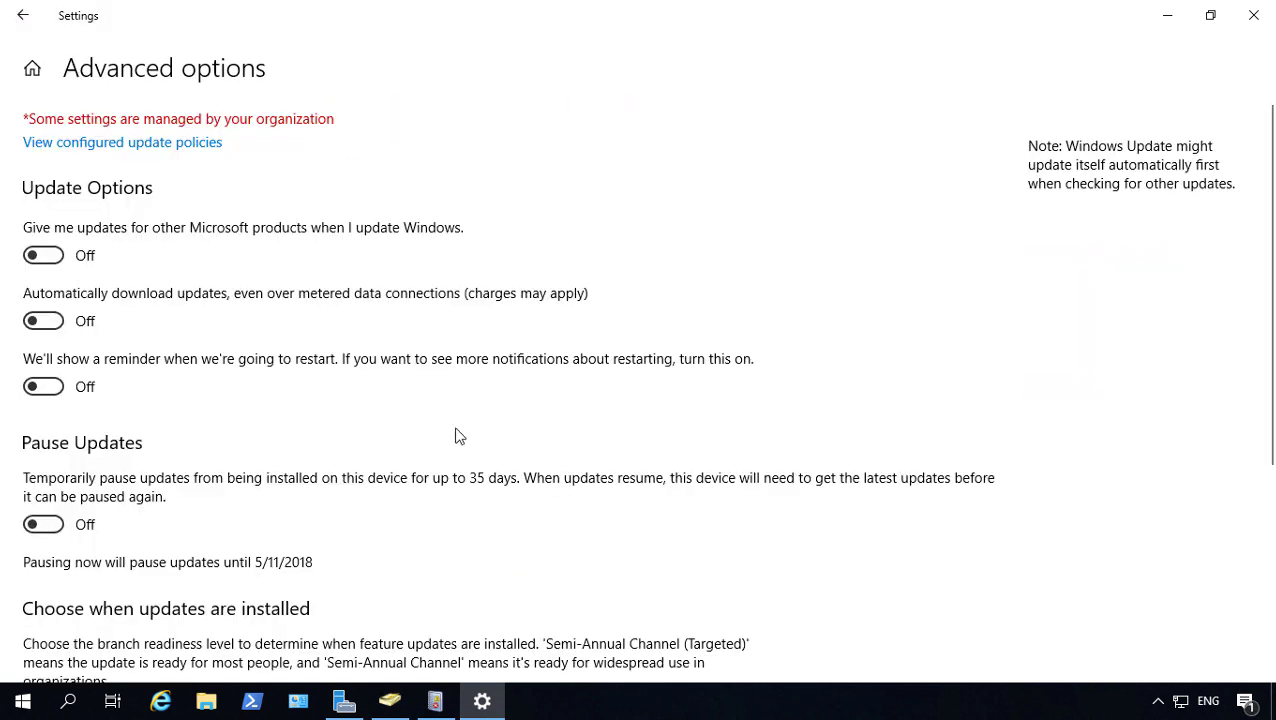
pyautogui.scroll(-1, 291, 412)
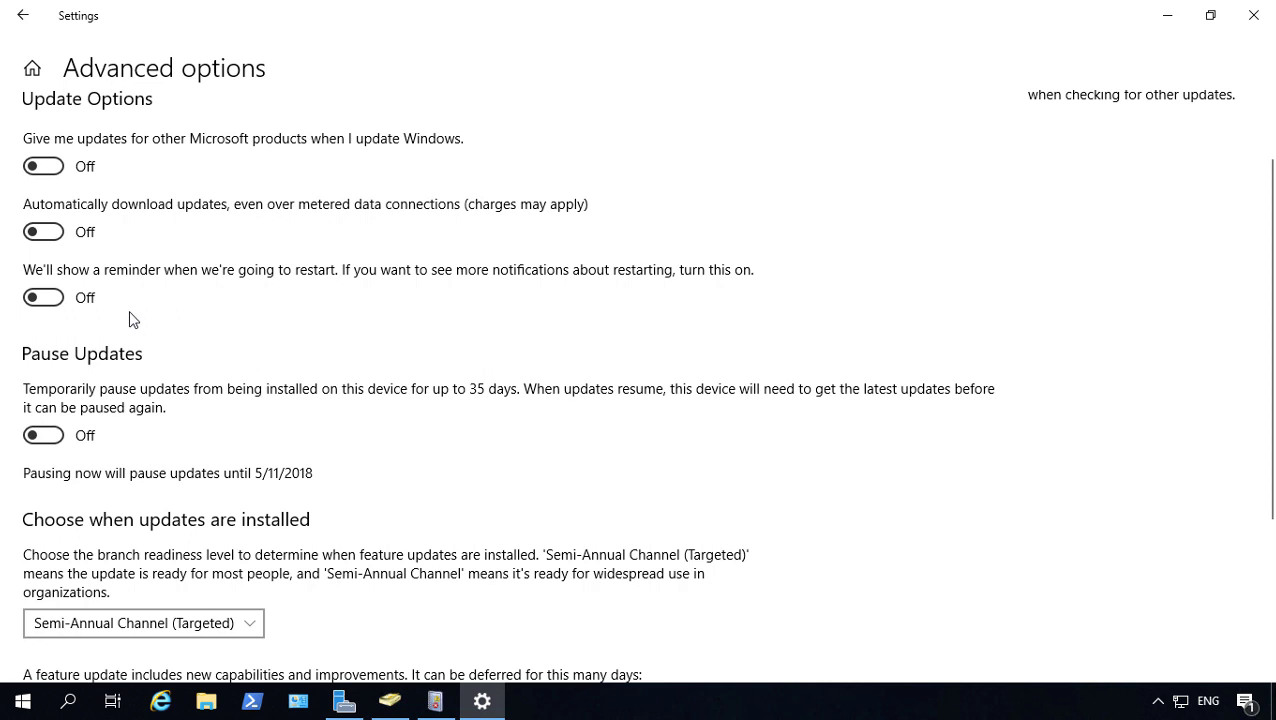
pyautogui.scroll(-2, 130, 318)
pyautogui.scroll(-2, 130, 318)
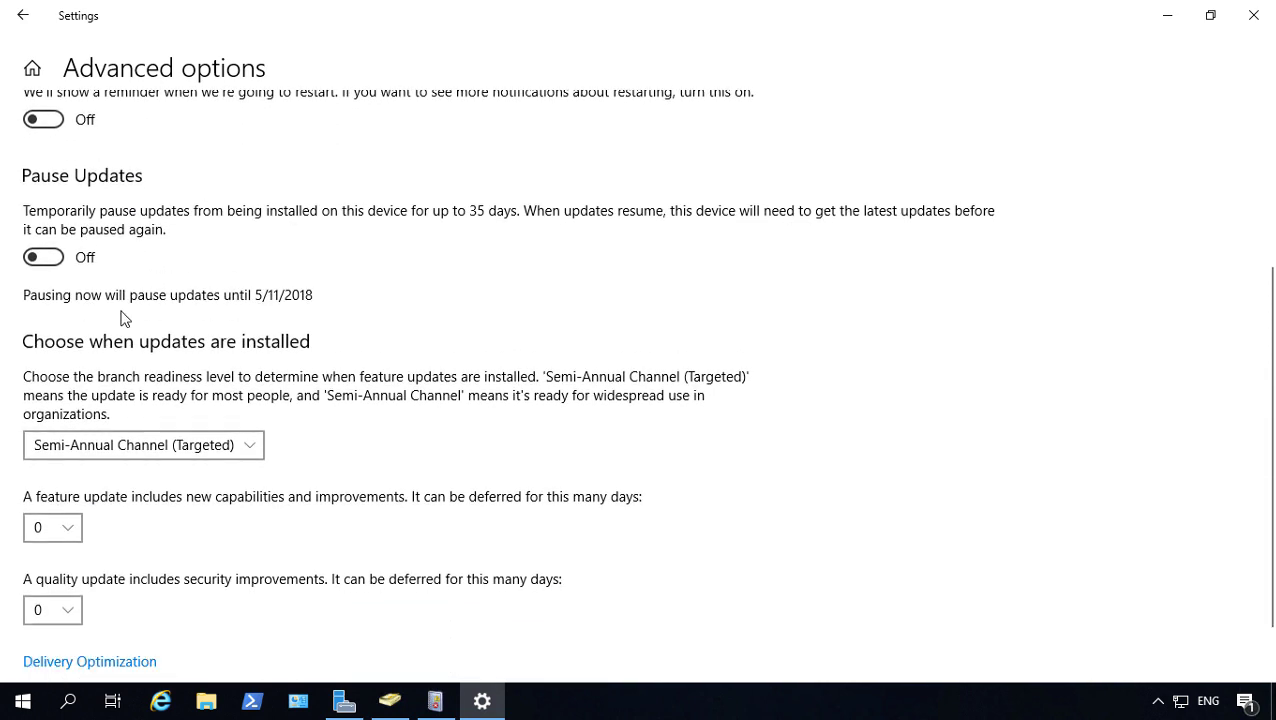
pyautogui.click(51, 258)
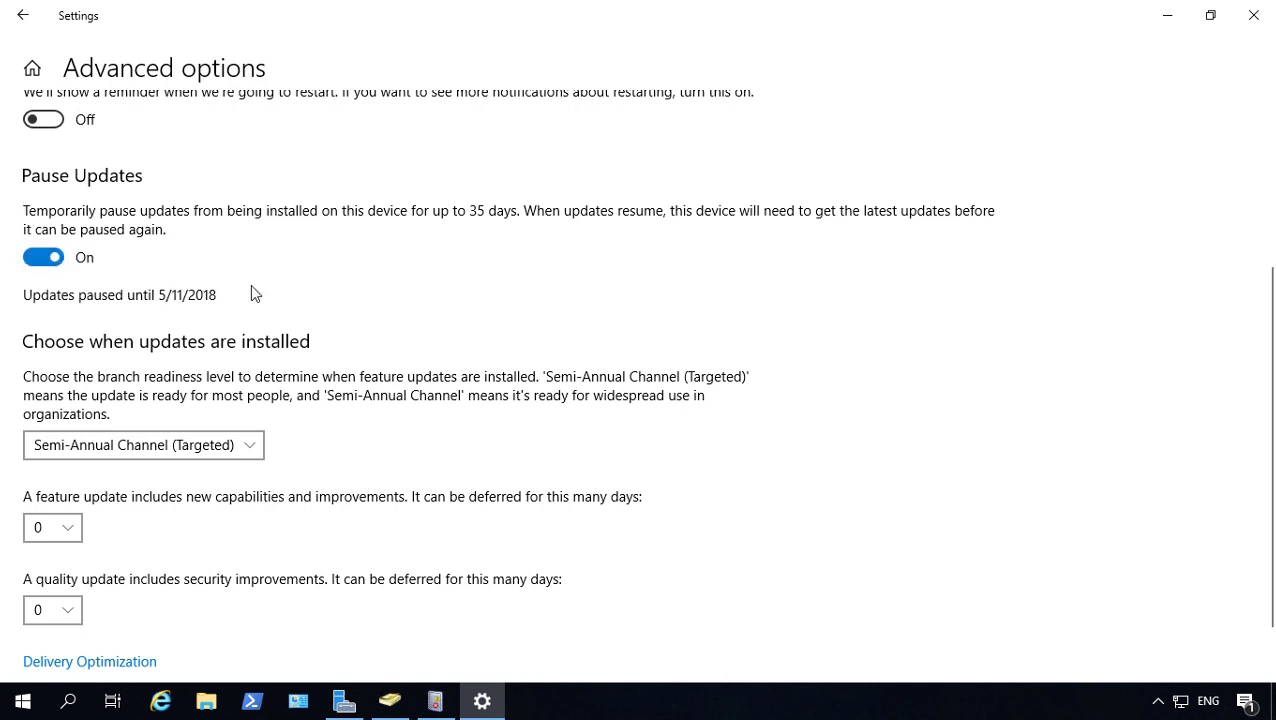
# Step: Change the branch readiness level to Semi-Annual Channel
pyautogui.scroll(-1, 250, 284)
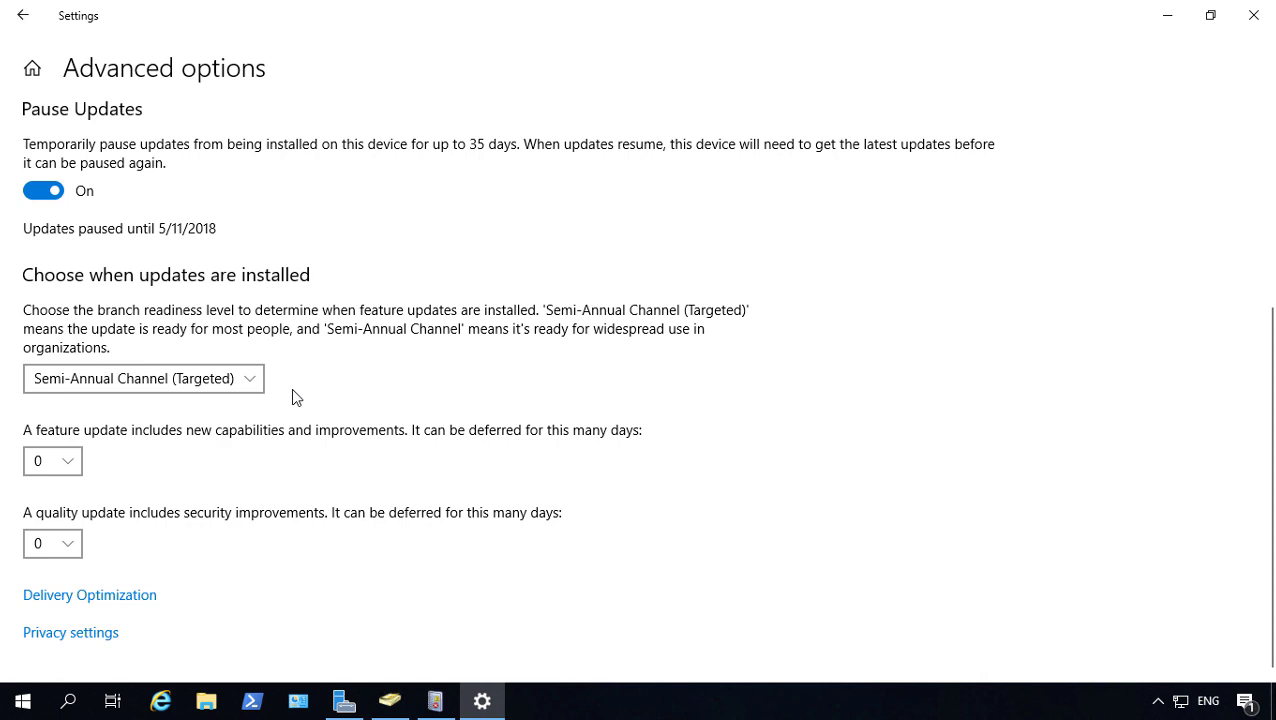
pyautogui.click(262, 378)
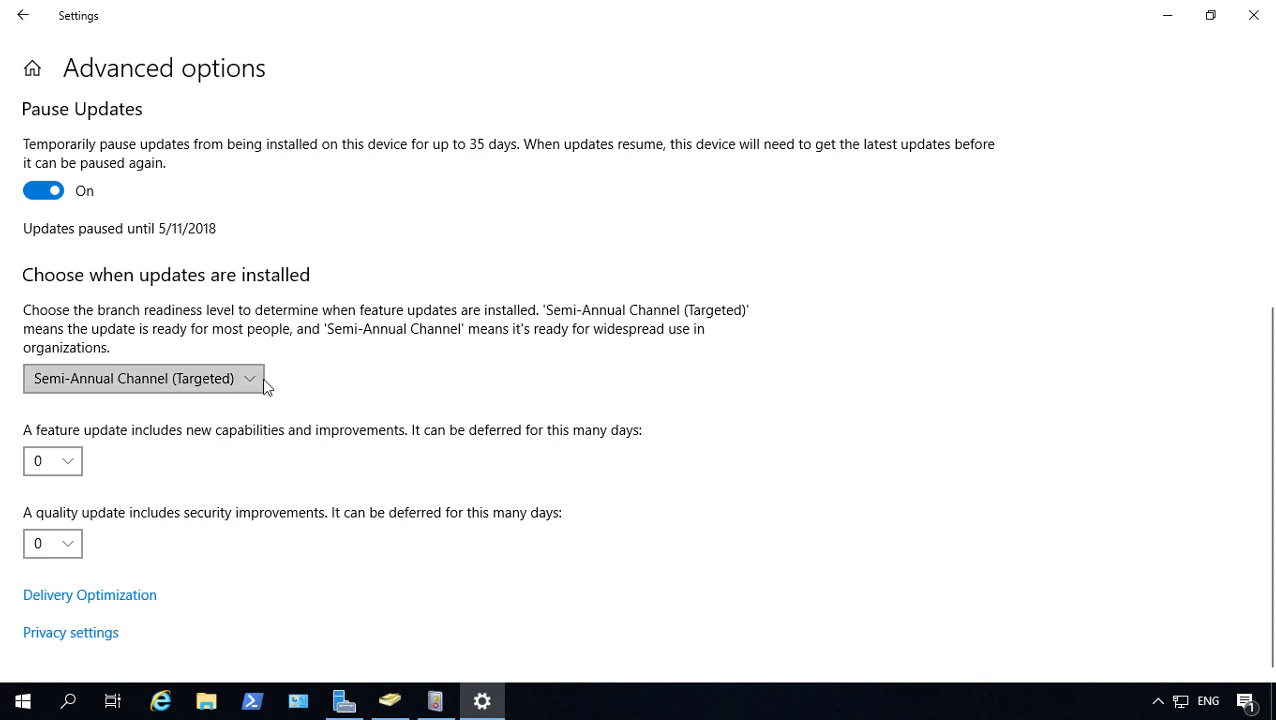
pyautogui.click(315, 376)
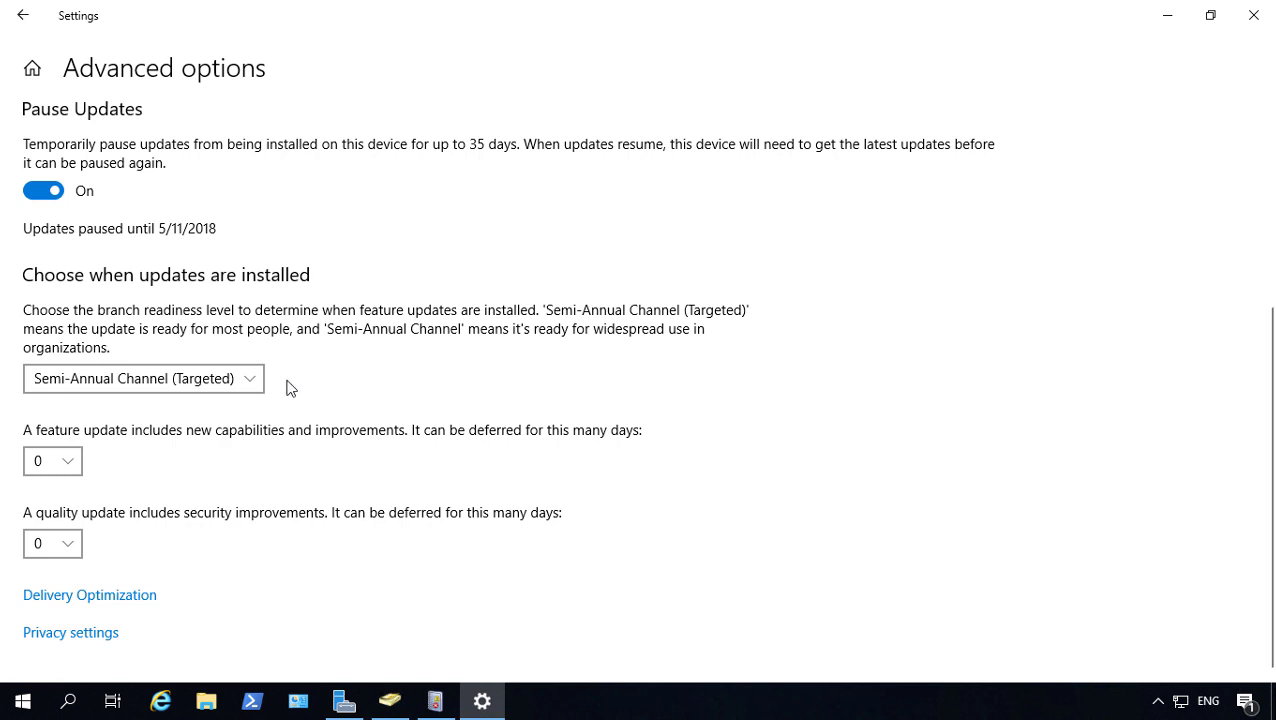
pyautogui.click(240, 385)
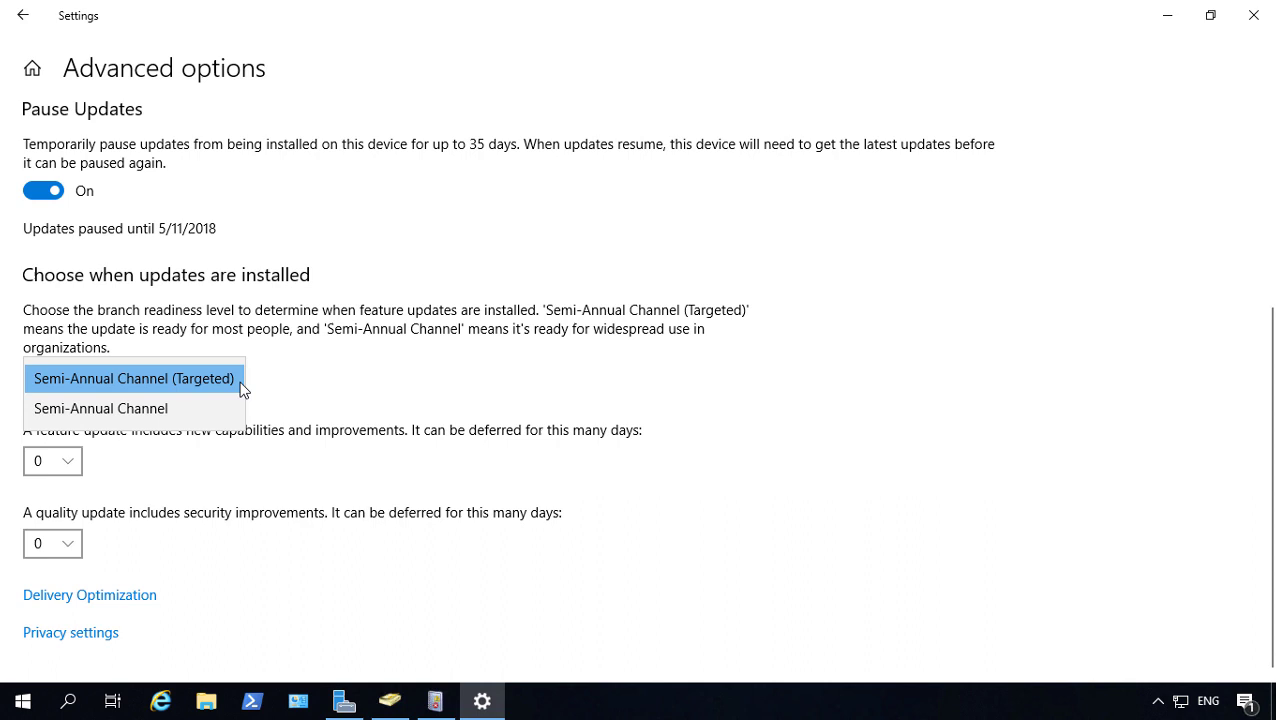
pyautogui.click(212, 412)
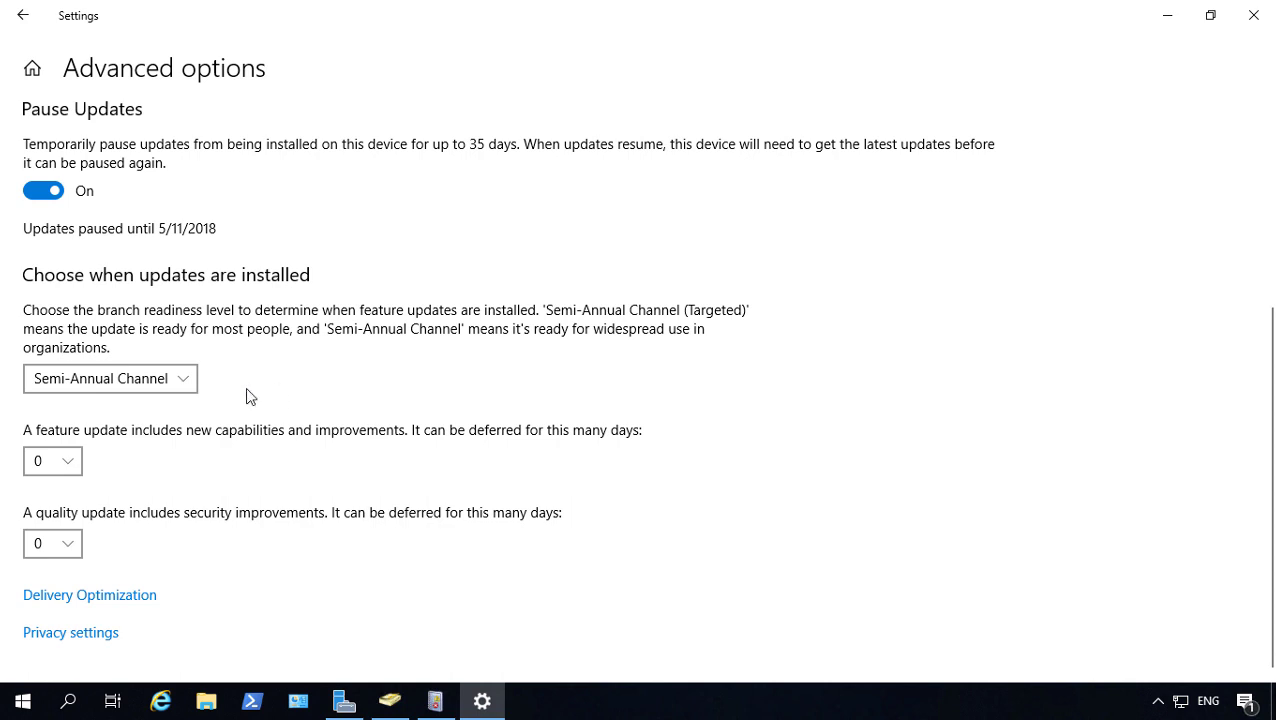
pyautogui.click(71, 462)
pyautogui.scroll(-14, 69, 467)
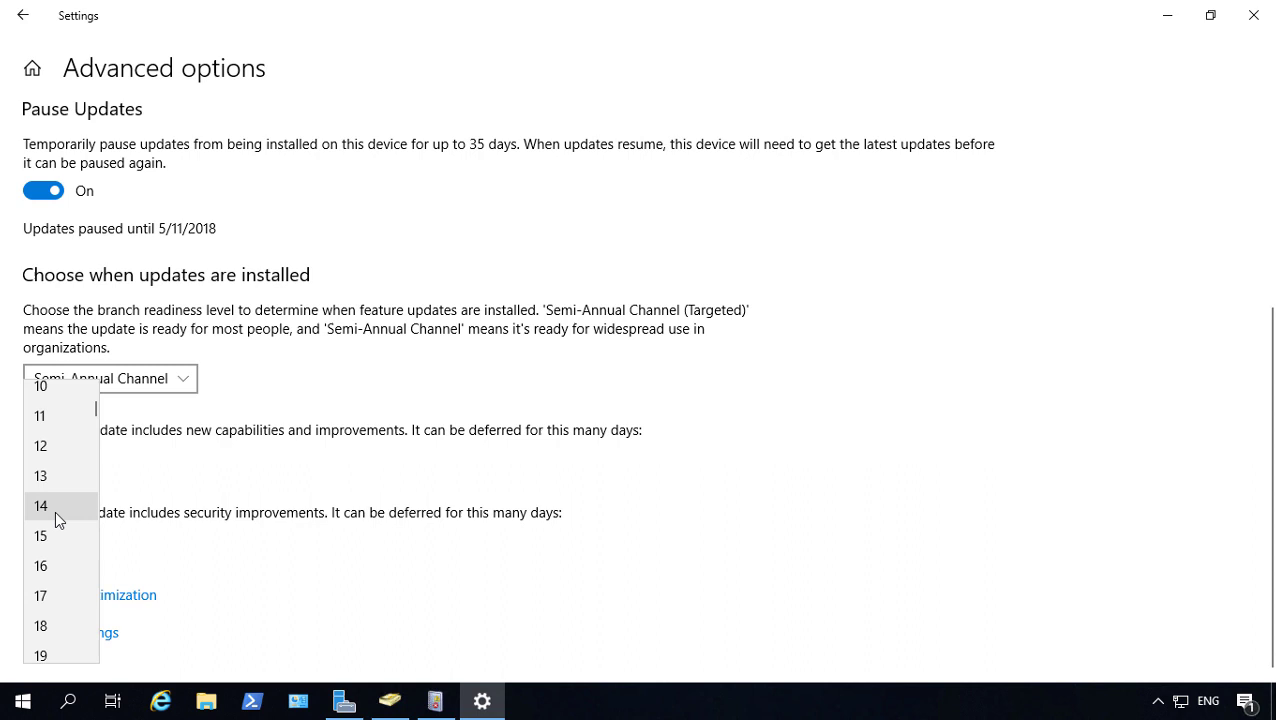
pyautogui.scroll(-20, 47, 573)
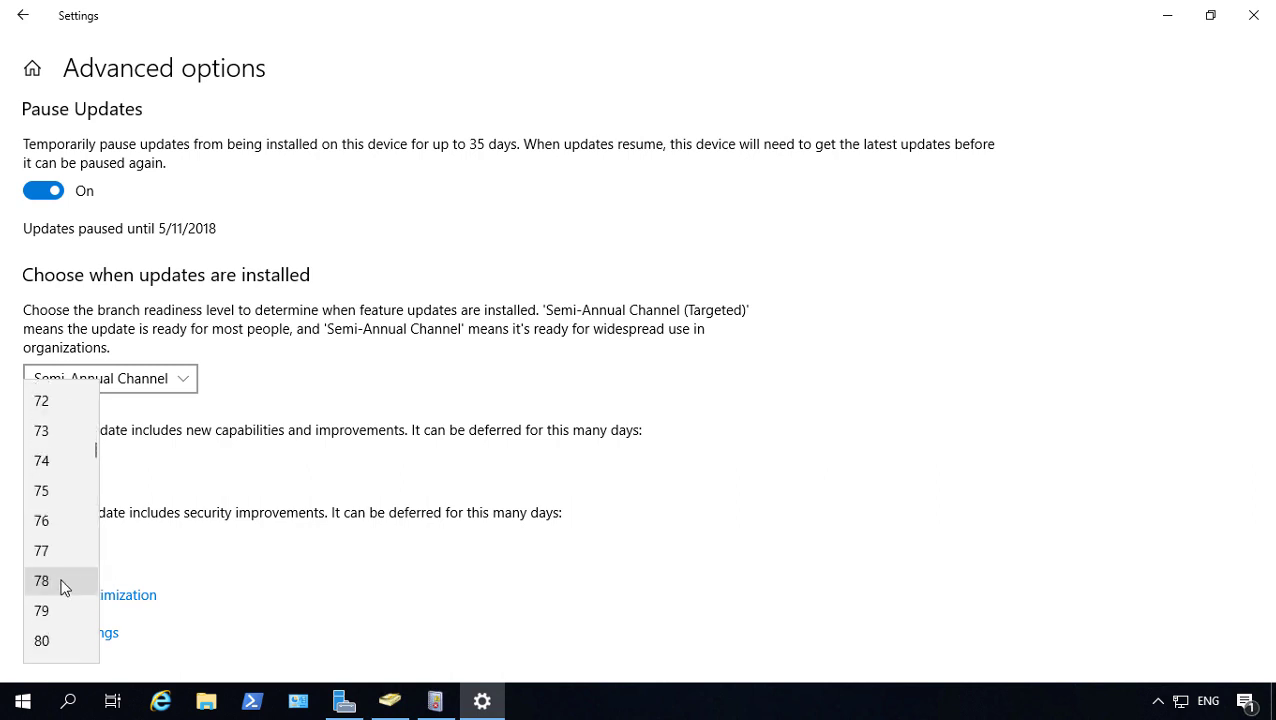
pyautogui.scroll(-4, 47, 600)
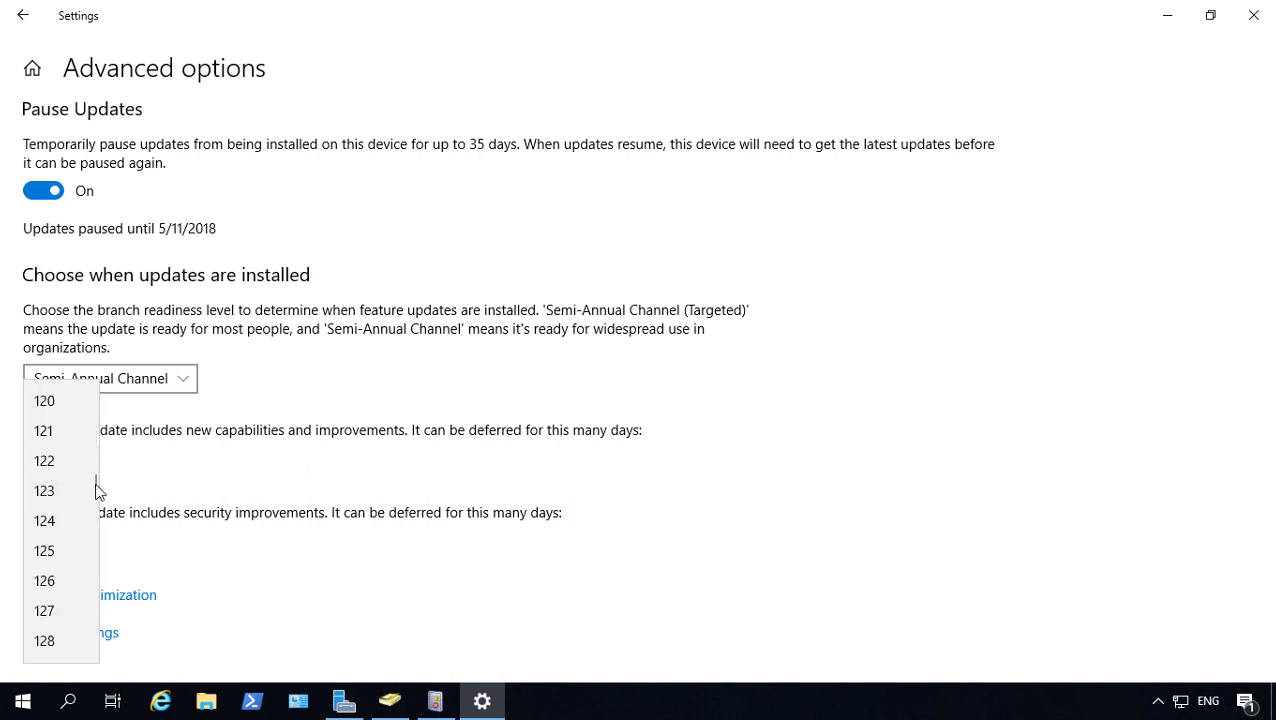
pyautogui.moveTo(94, 490); pyautogui.dragTo(95, 678)
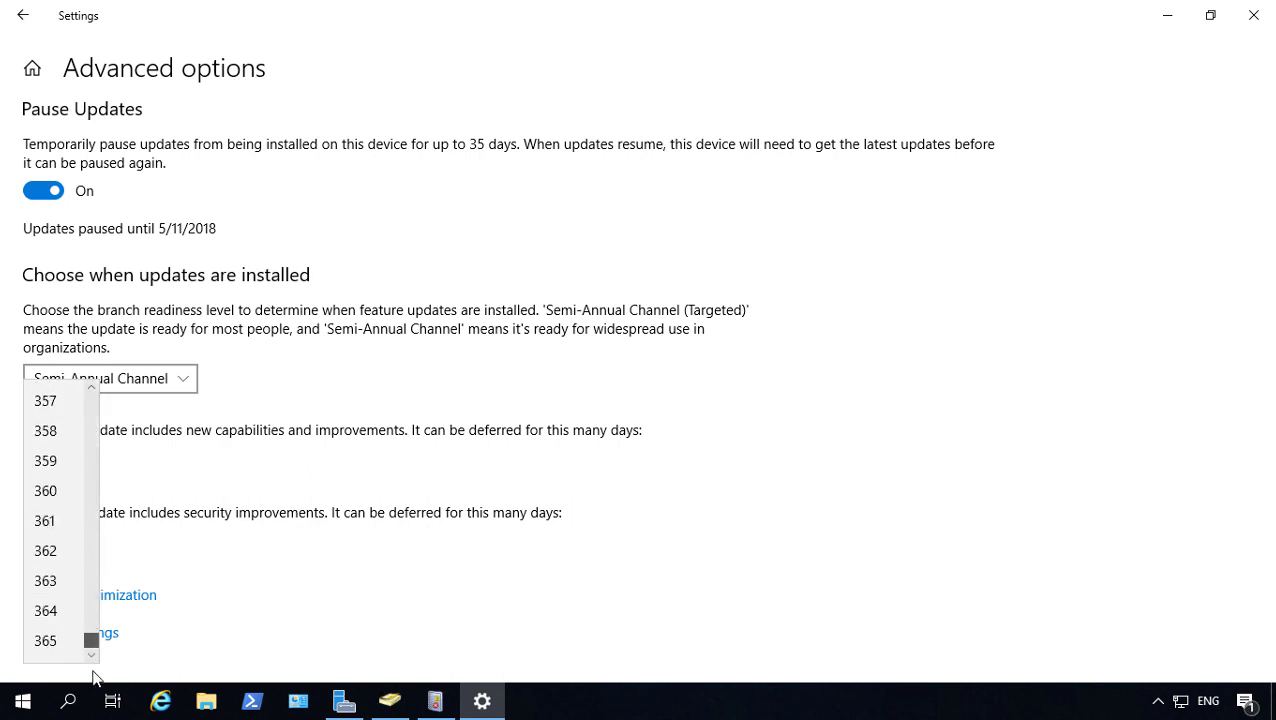
pyautogui.click(318, 488)
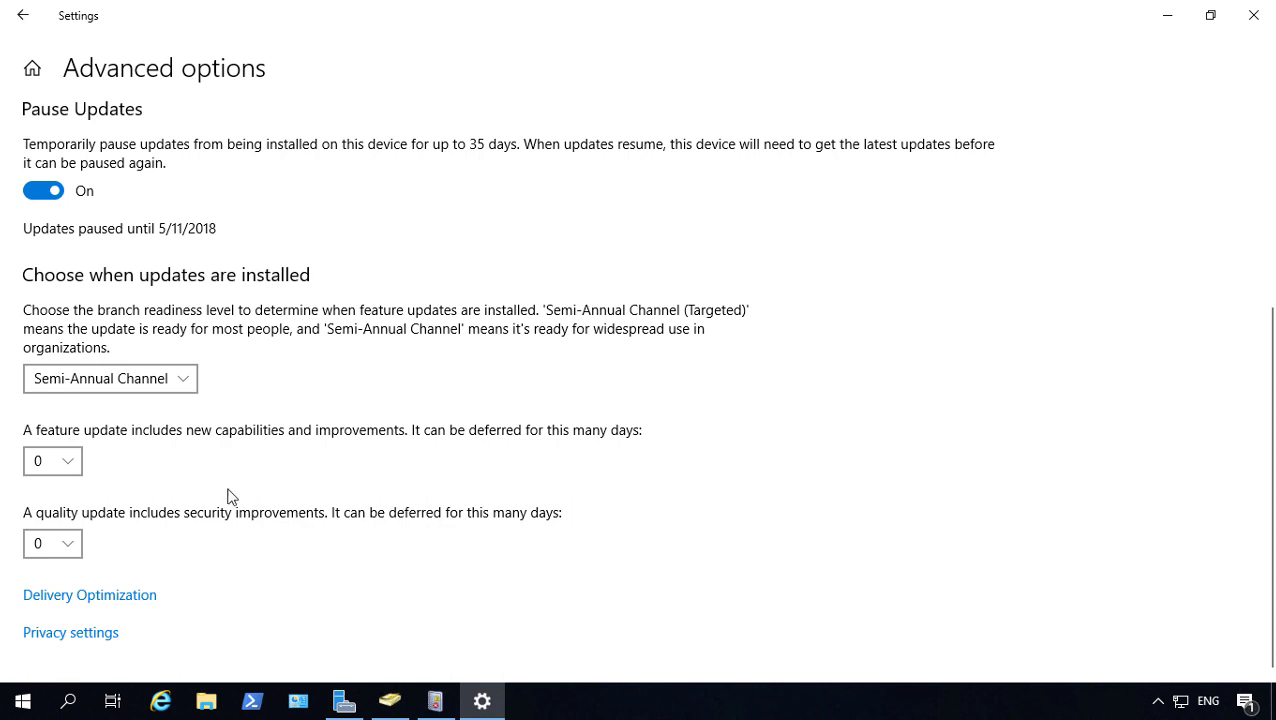
pyautogui.click(80, 552)
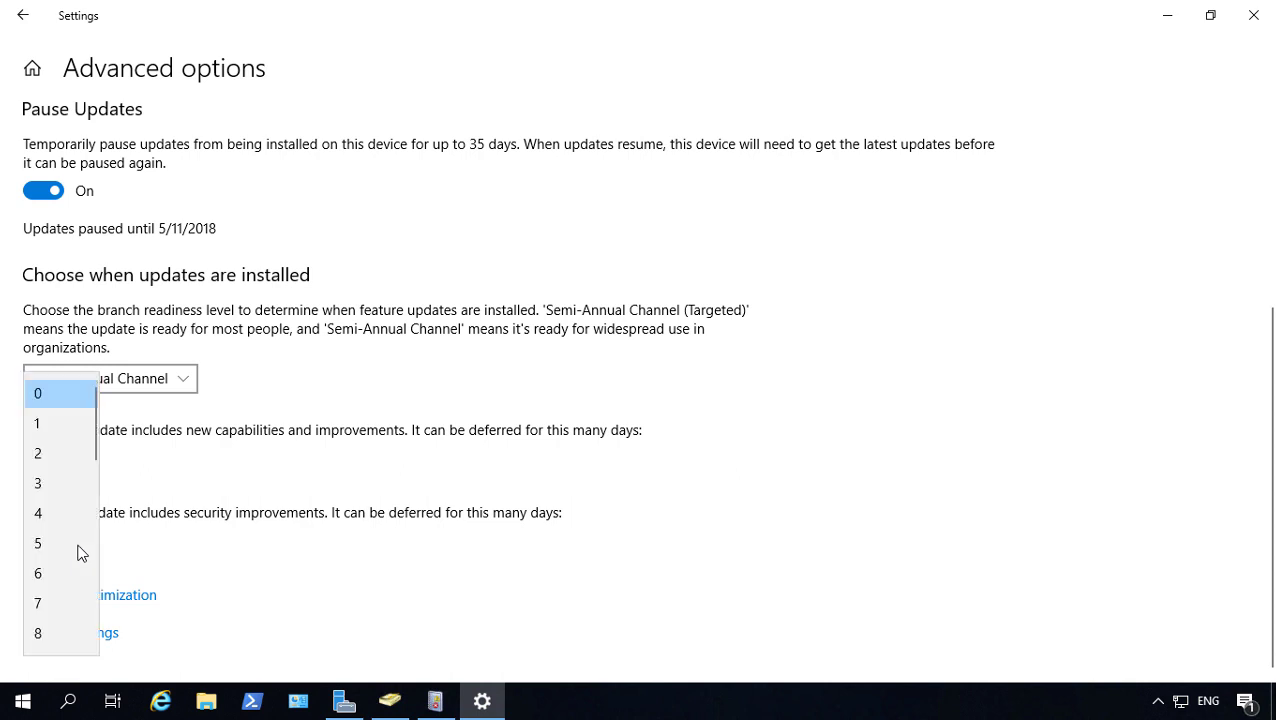
pyautogui.moveTo(97, 428); pyautogui.dragTo(90, 614)
pyautogui.click(254, 481)
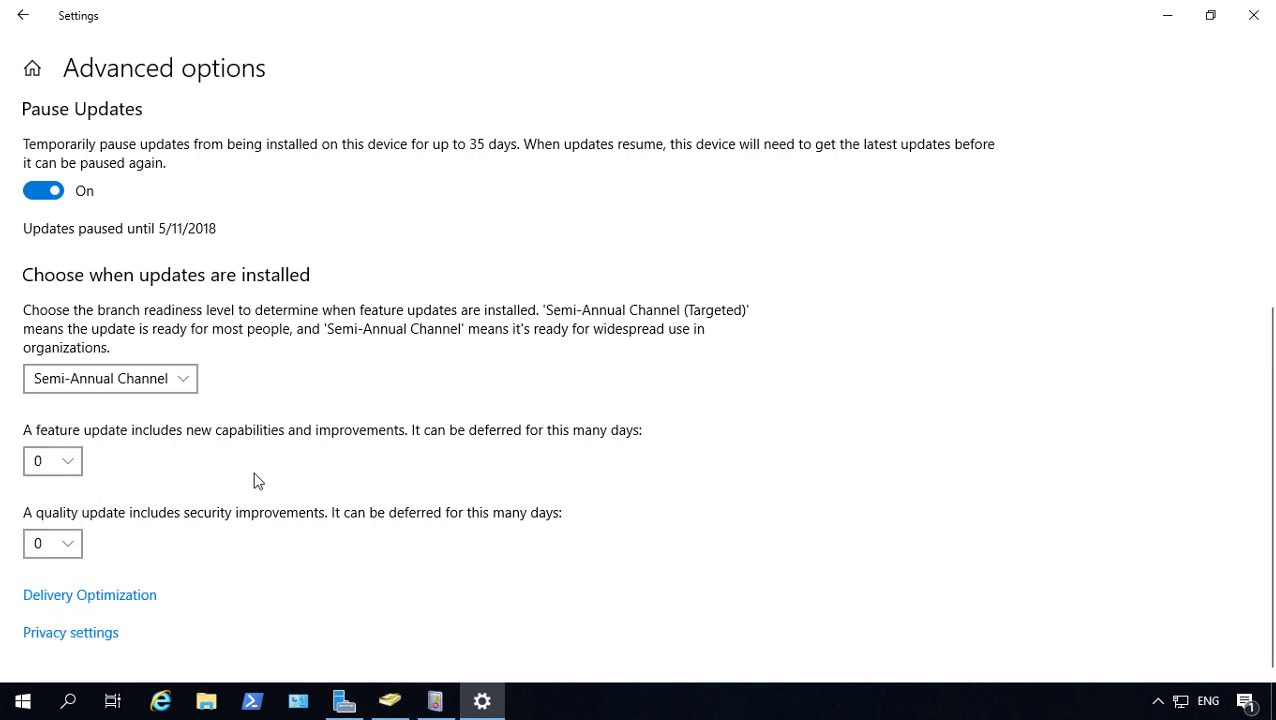
# Step: In Delivery Optimization, allow downloads from PCs on the local network
pyautogui.click(135, 600)
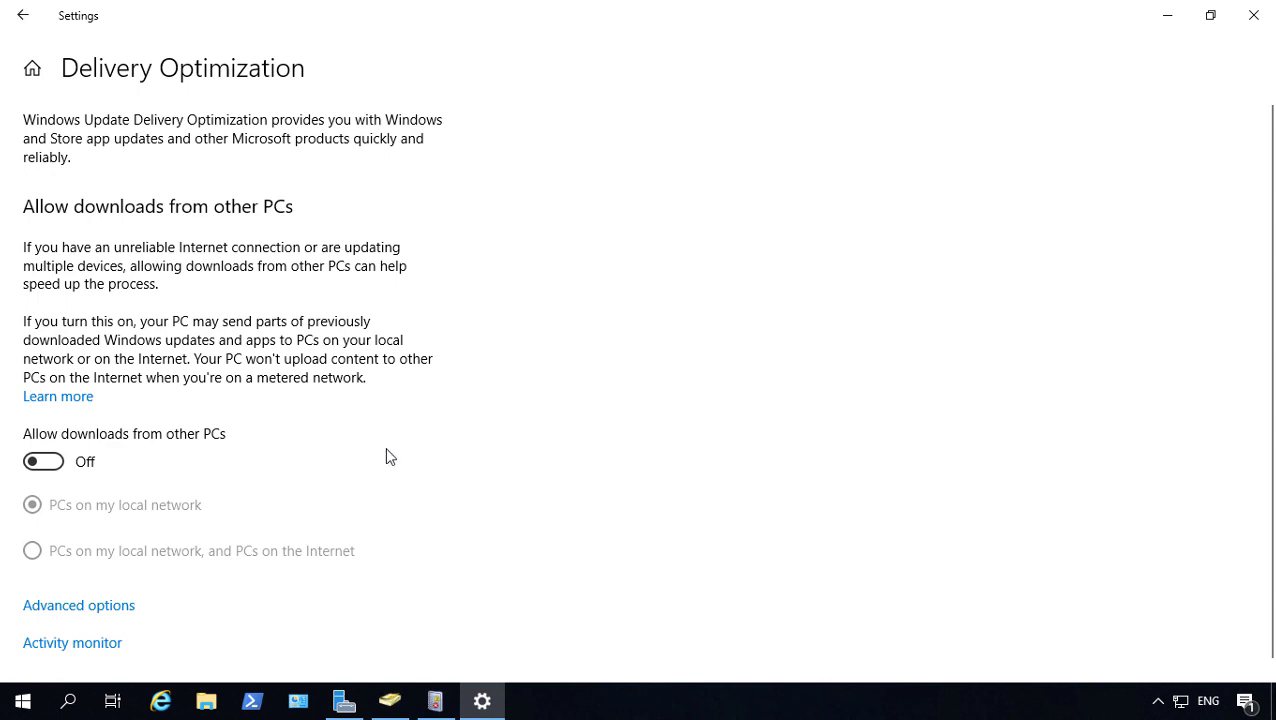
pyautogui.click(55, 464)
pyautogui.scroll(-1, 418, 497)
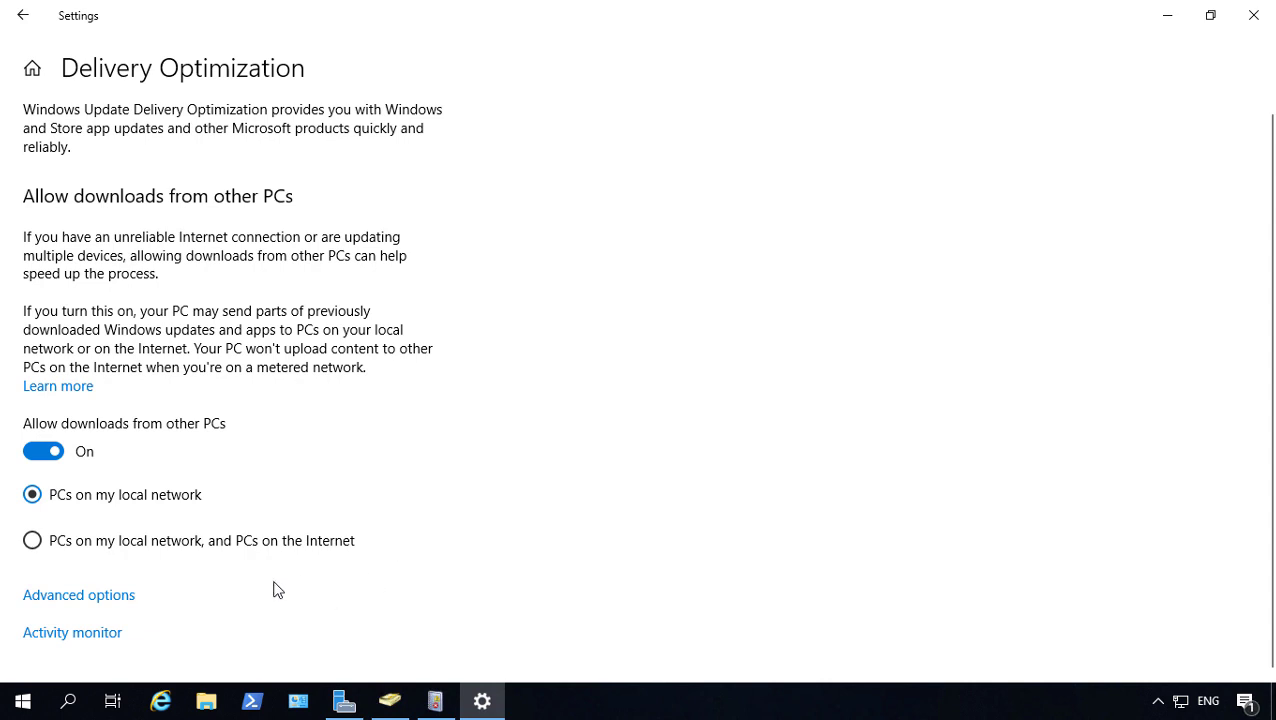
# Step: Limit background download bandwidth to 45% and foreground download bandwidth to 90%
pyautogui.click(93, 600)
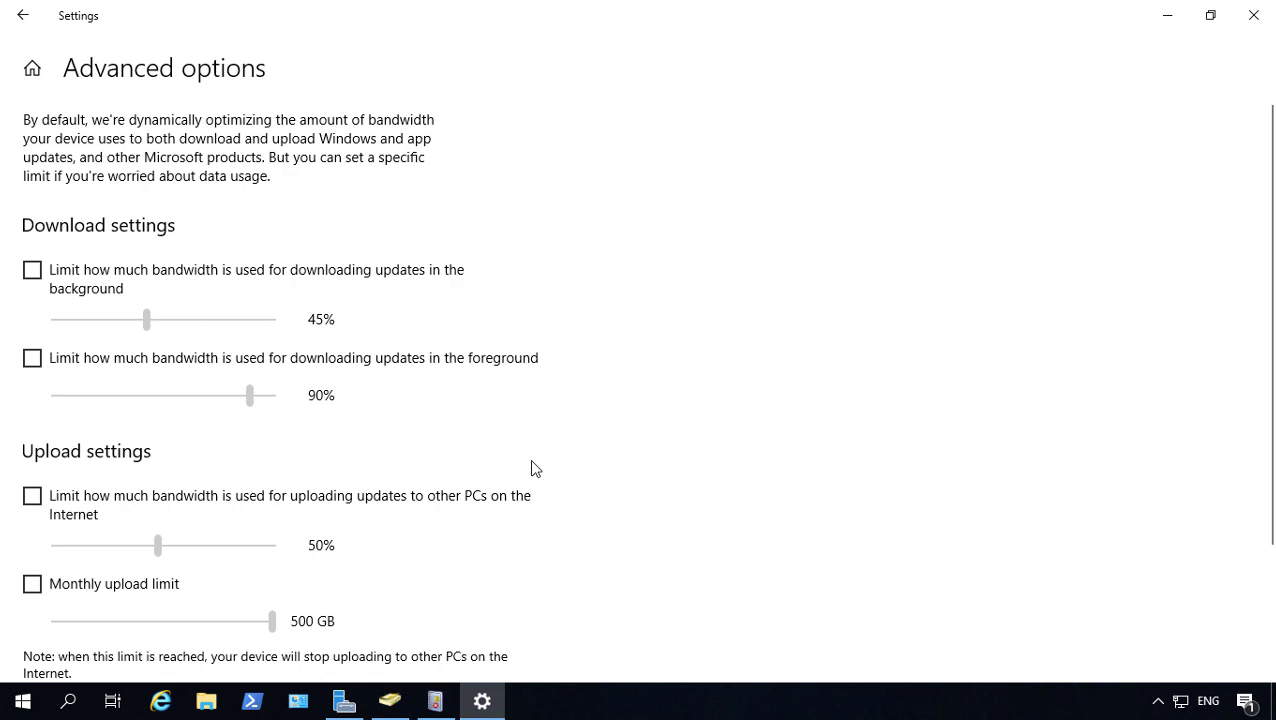
pyautogui.click(34, 277)
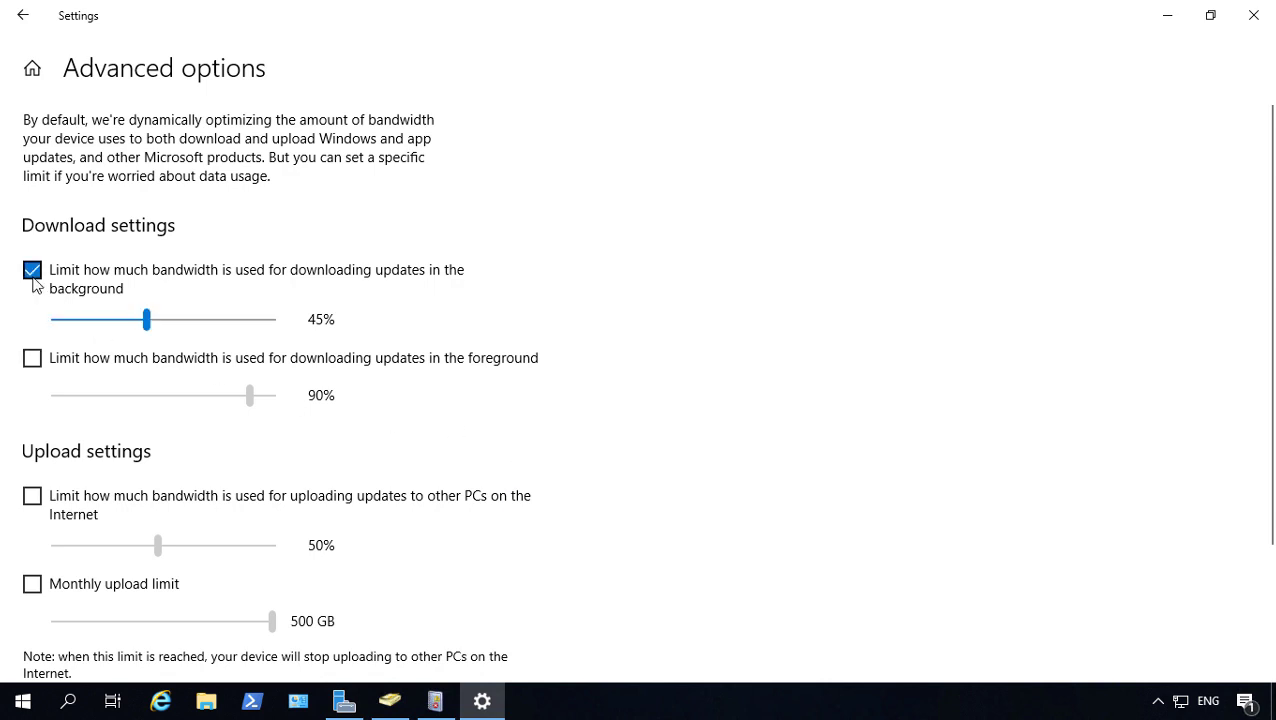
pyautogui.click(33, 360)
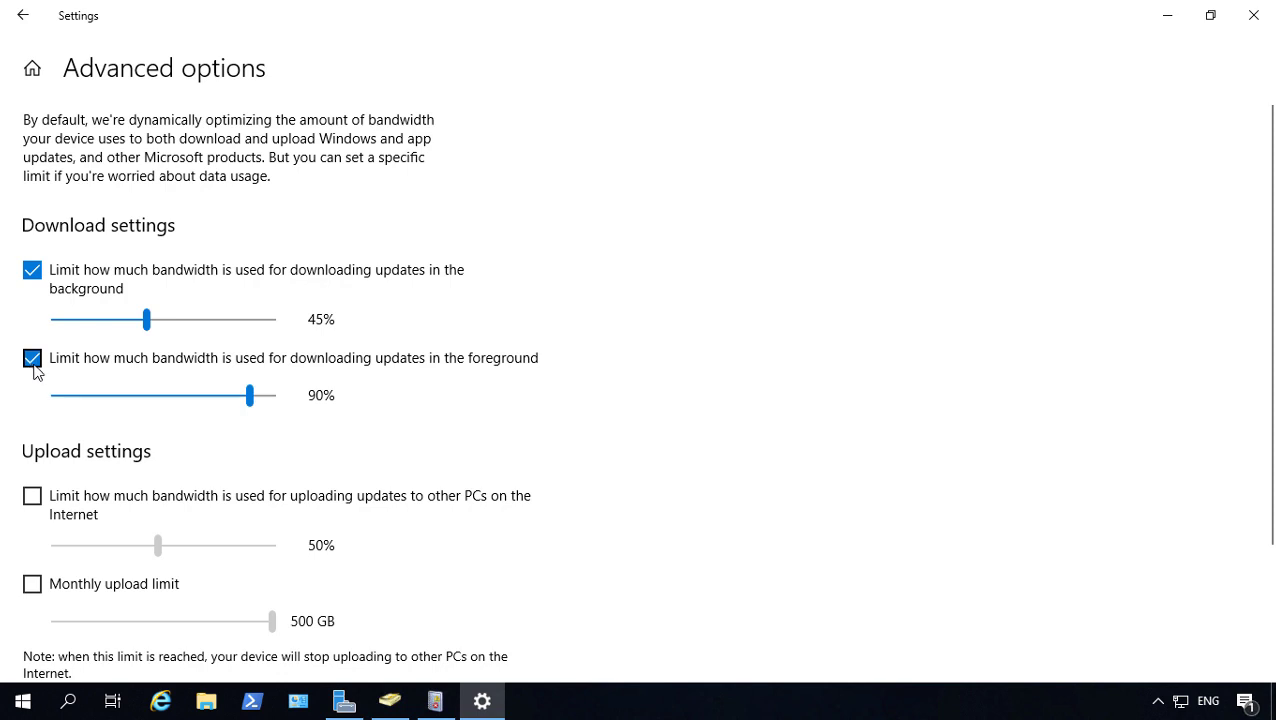
pyautogui.scroll(-2, 342, 500)
pyautogui.scroll(-1, 342, 500)
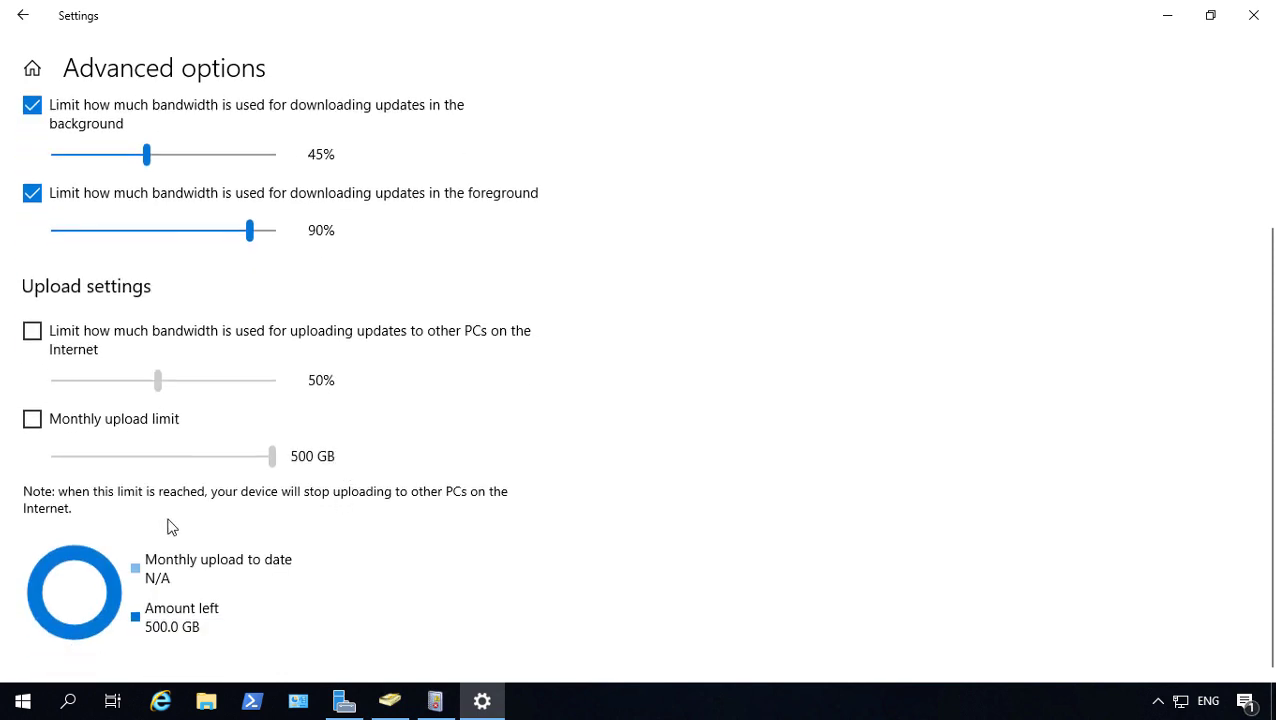
# Step: View the Delivery Optimization activity monitor, then return to the Windows Update page
pyautogui.click(23, 15)
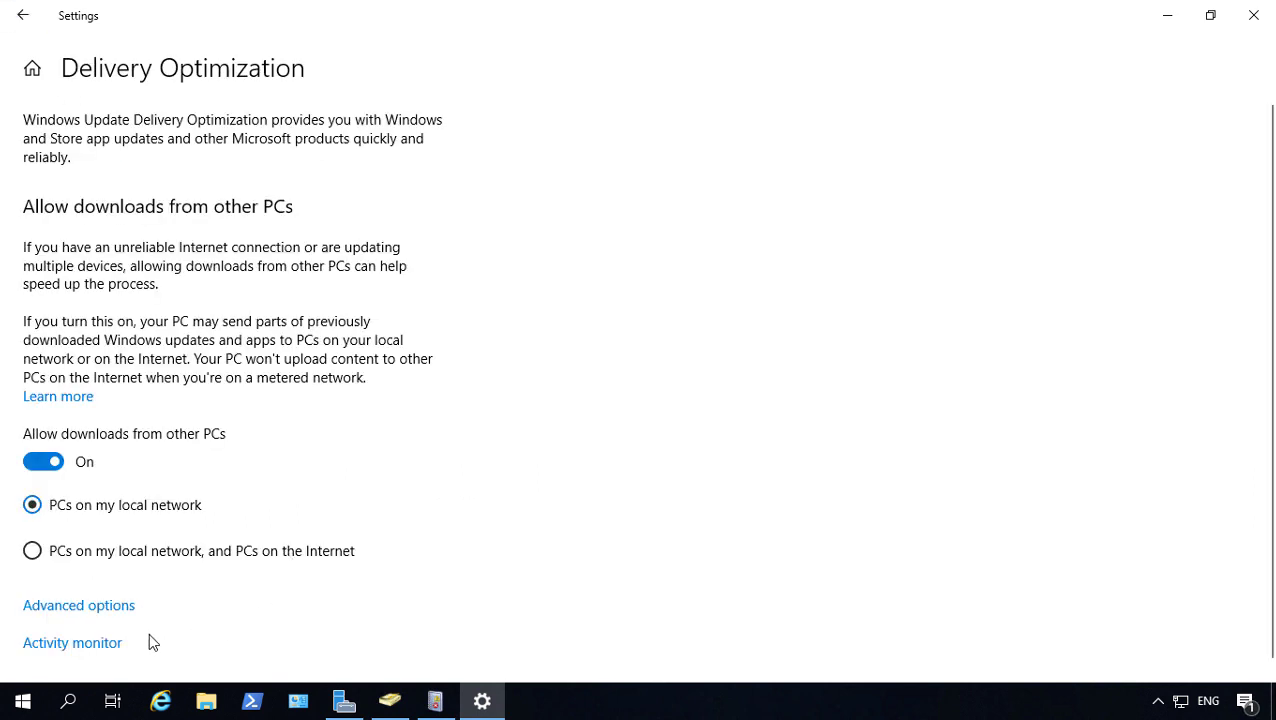
pyautogui.click(94, 648)
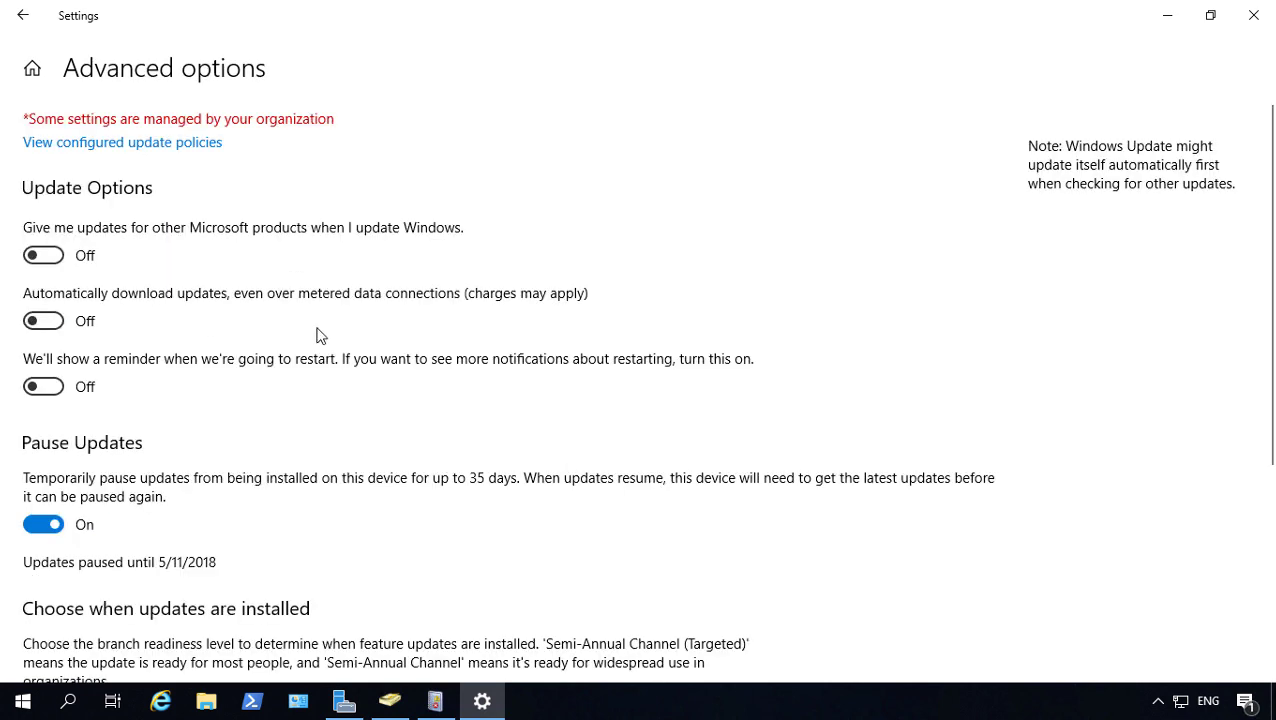
pyautogui.click(24, 14)
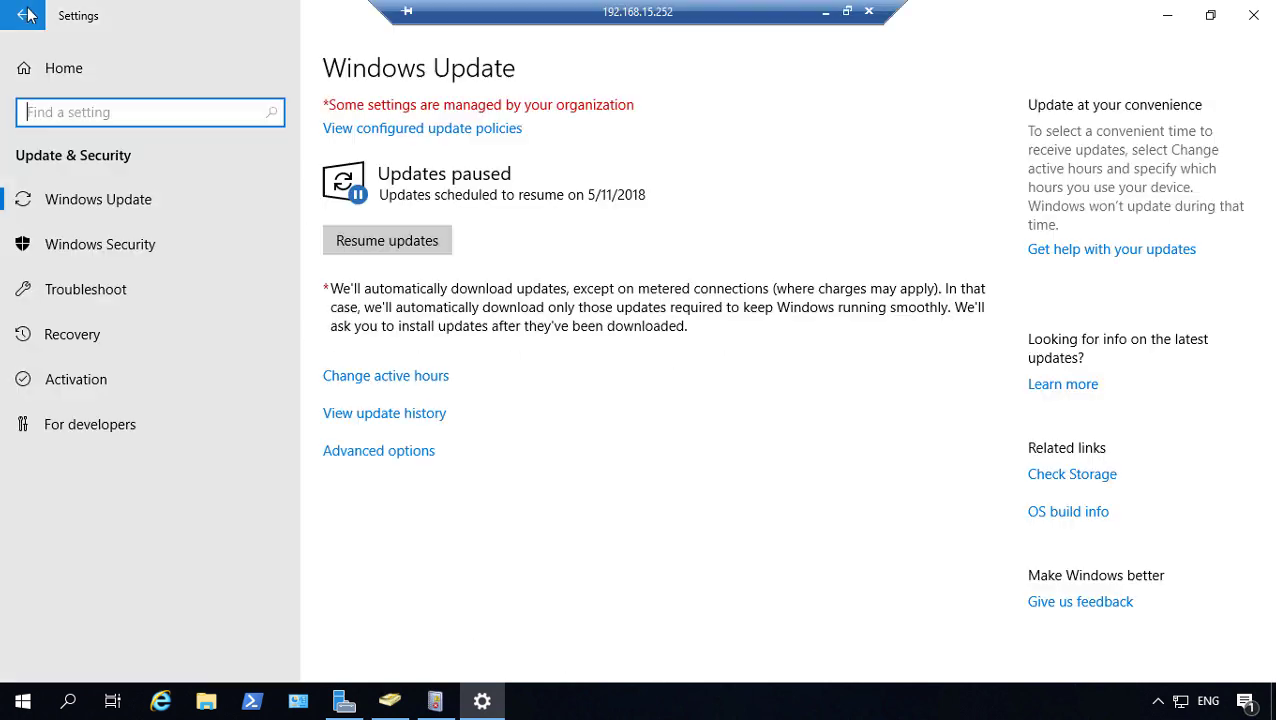